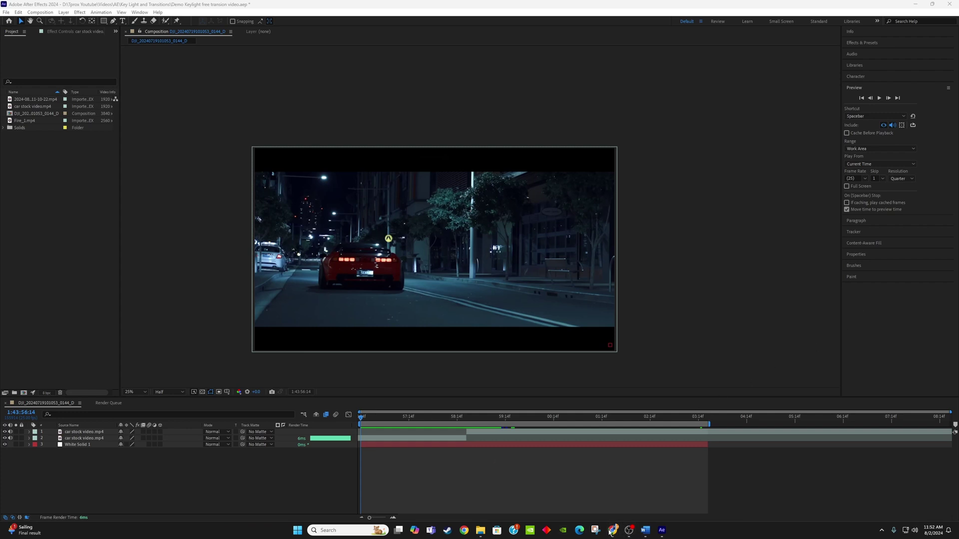
- Bring Chrome forward and search YouTube for green screen transitions
mouse_move(614, 533)
left_click(546, 506)
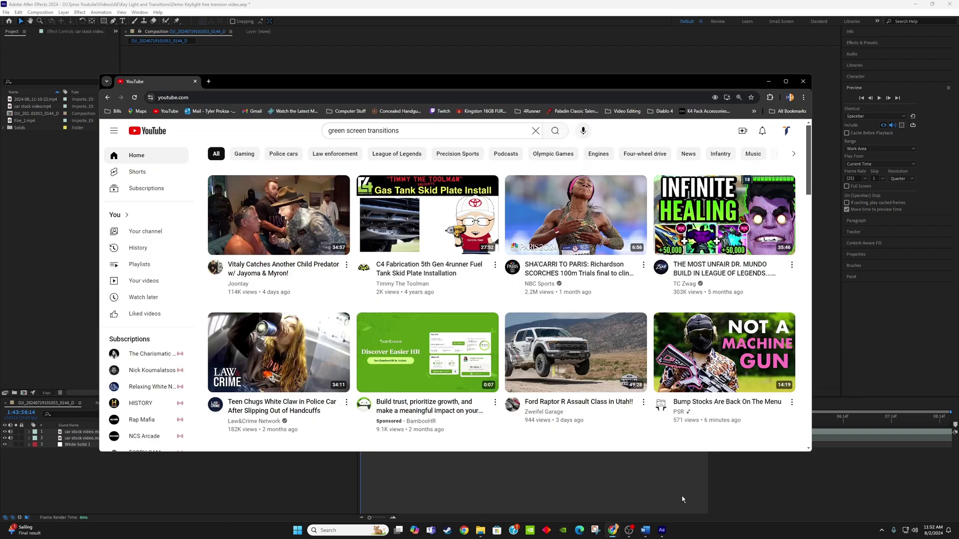
triple_click(424, 132)
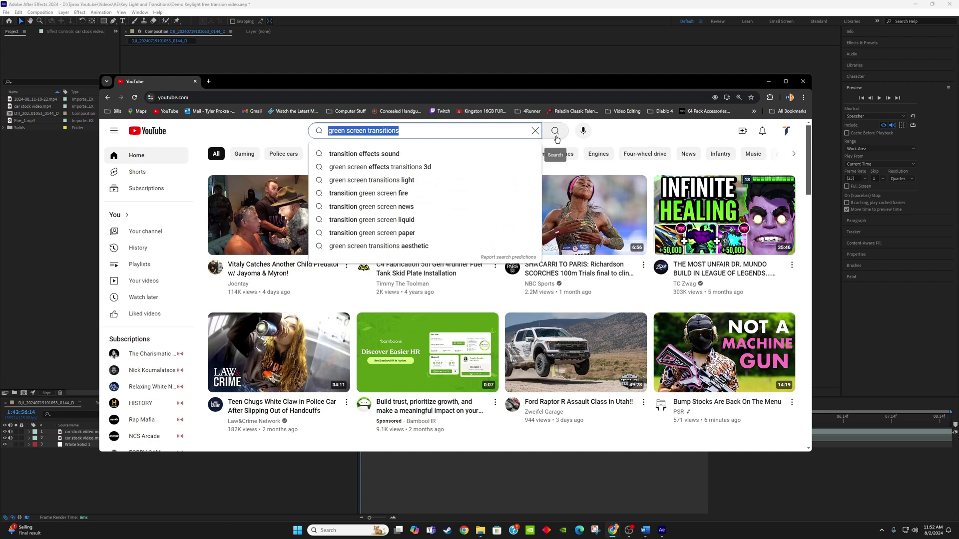
left_click(556, 136)
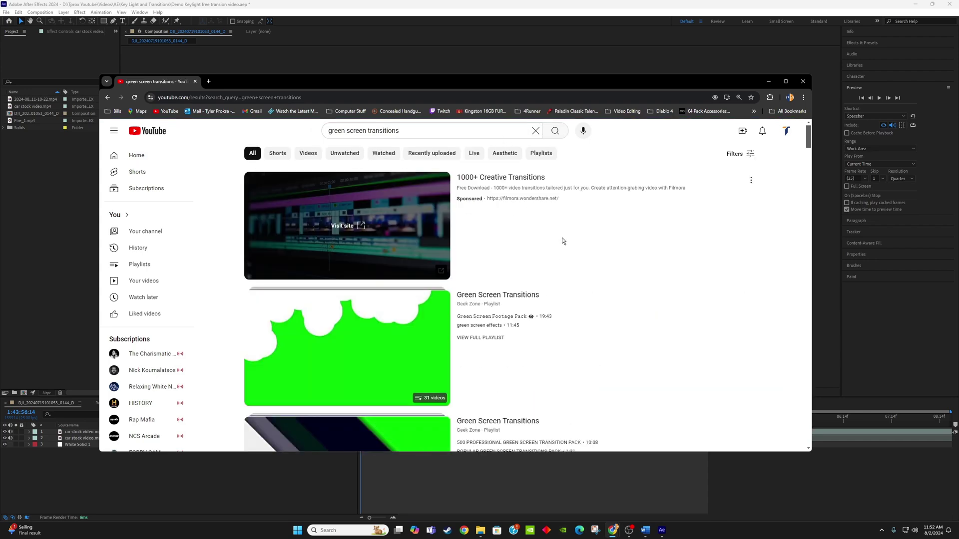
- Open the GREEN SCREEN LIQUID TRANSITION PACK FREE video from the results and skip the ad
scroll(539, 235, "down", 6)
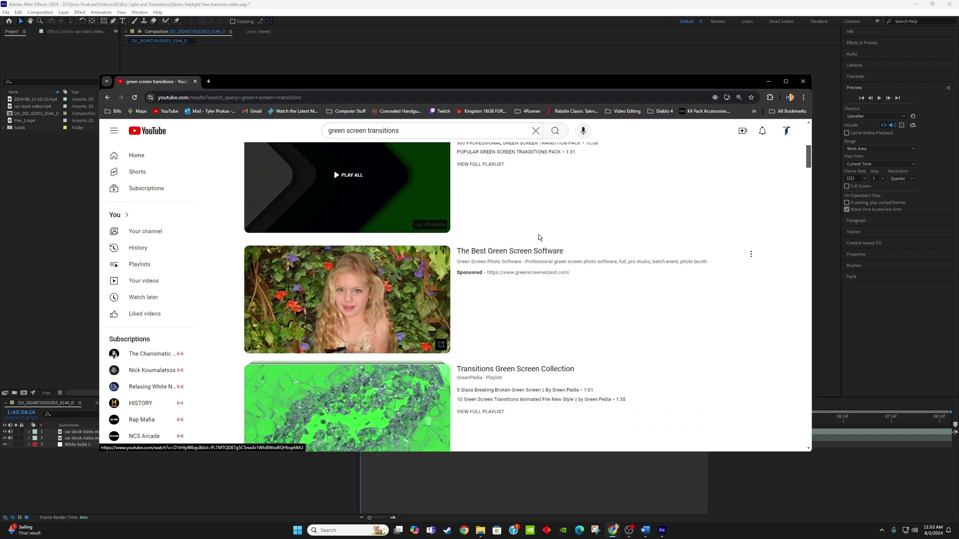
scroll(538, 237, "down", 5)
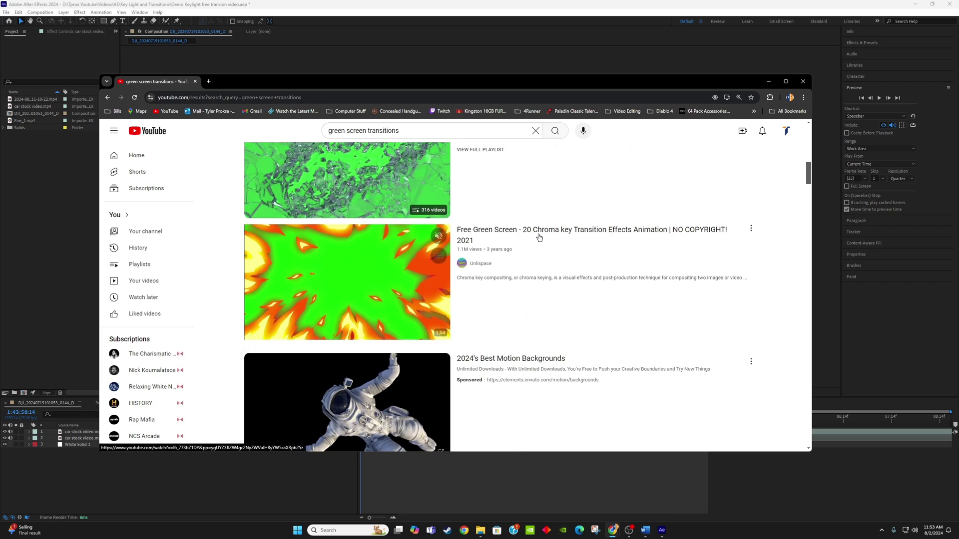
scroll(539, 238, "down", 8)
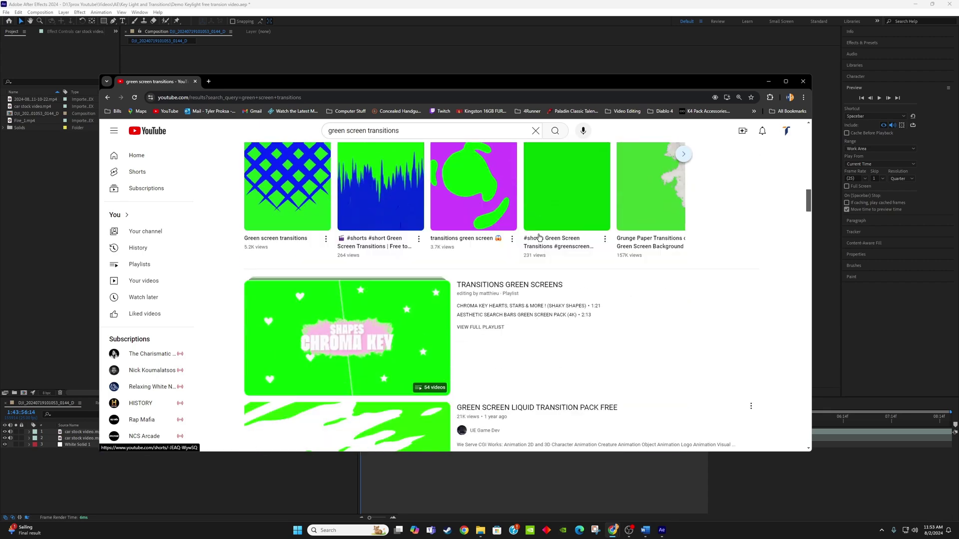
scroll(540, 237, "down", 2)
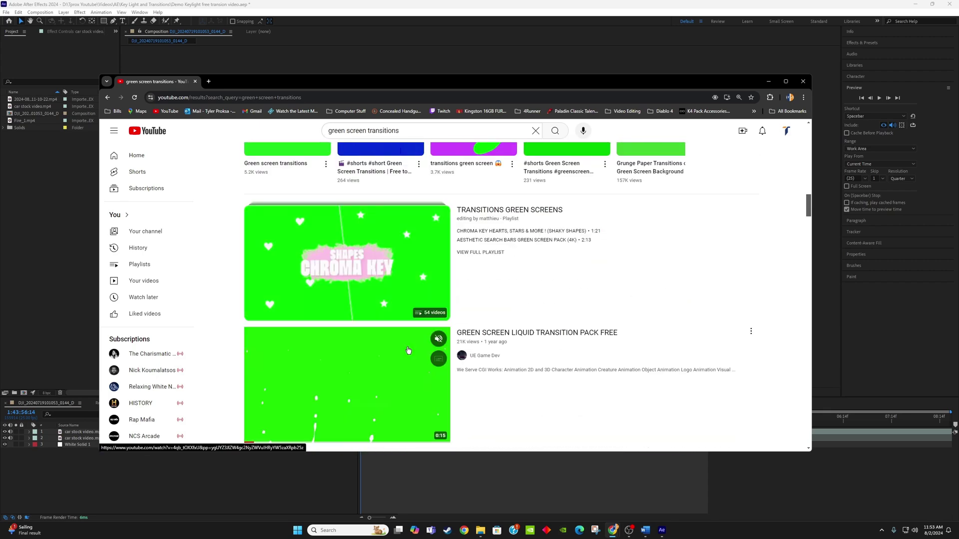
left_click(496, 334)
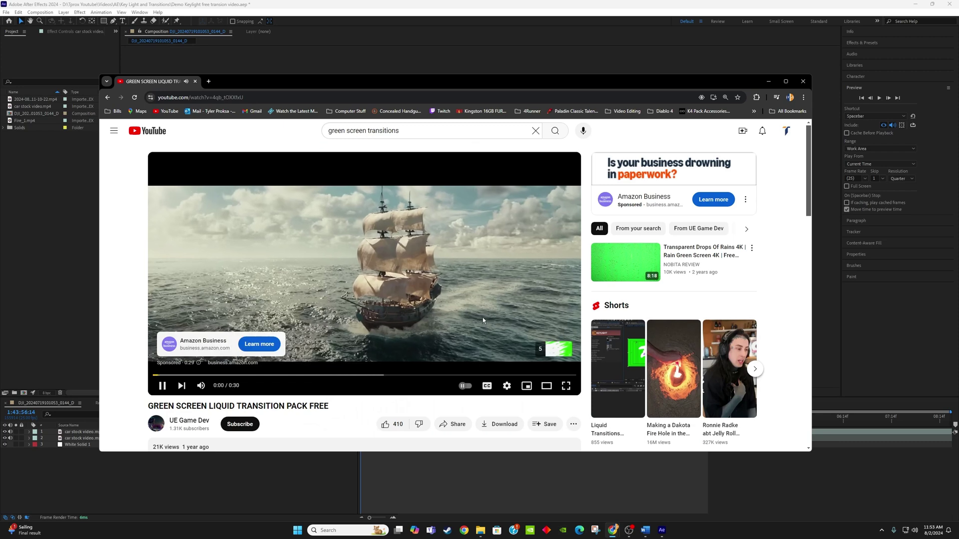
left_click(549, 350)
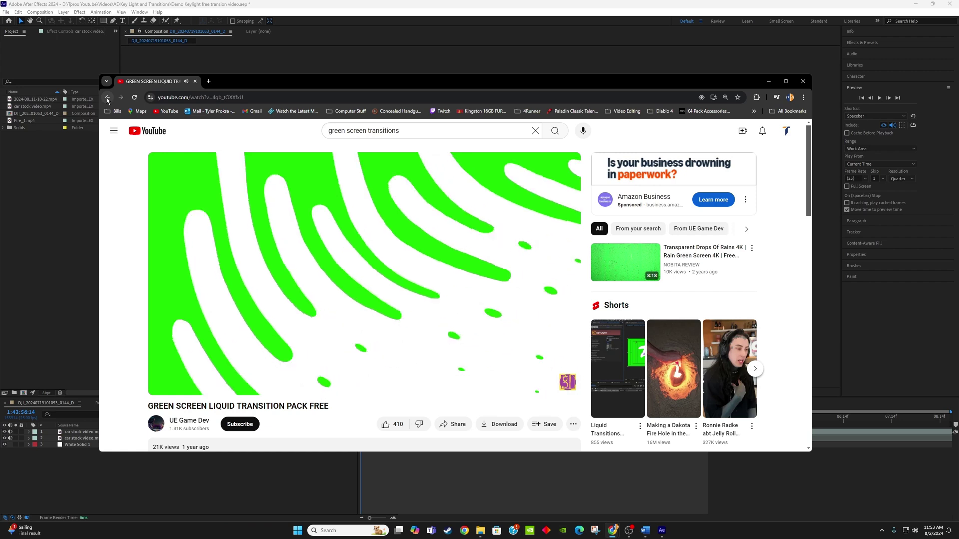
- Pause the liquid transition video and search YouTube for 'fire transition'
left_click(439, 278)
left_click(418, 129)
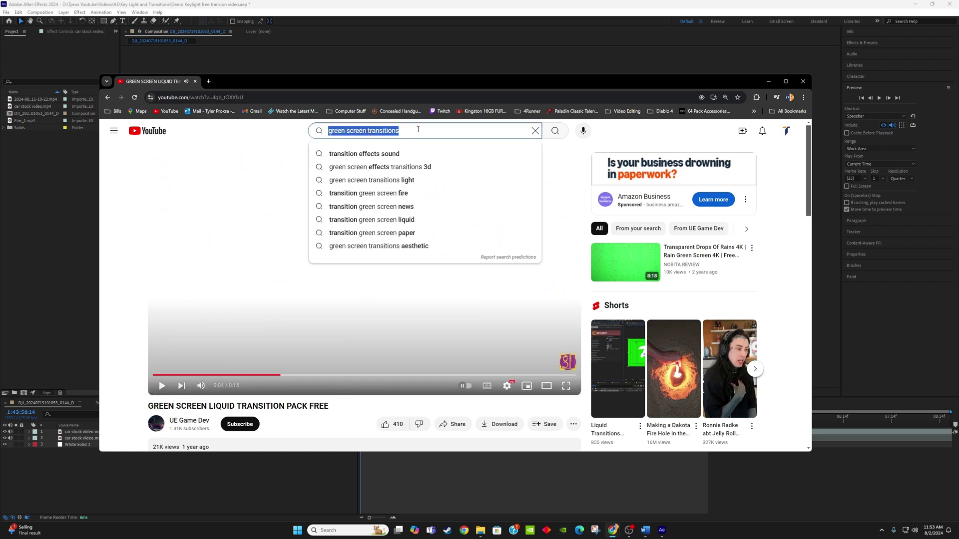
type("fire tr")
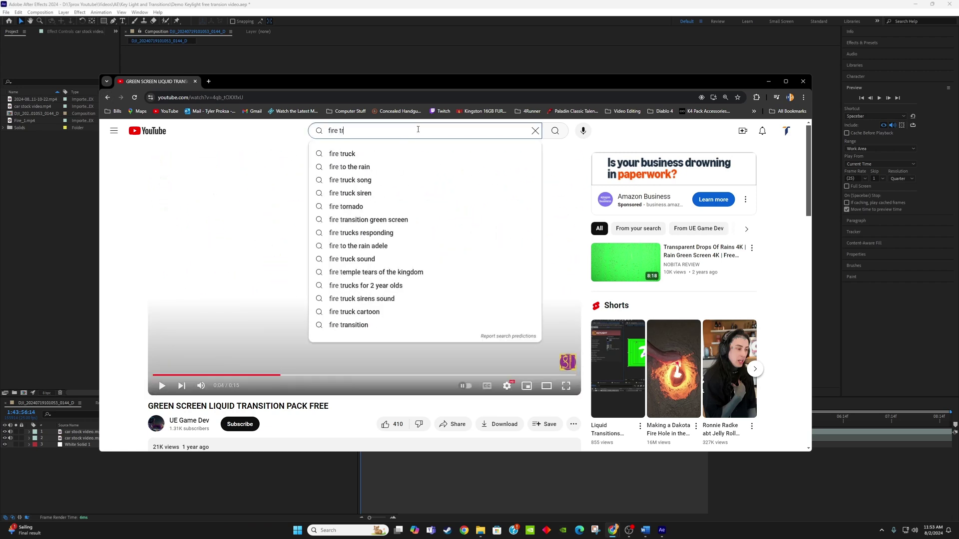
type("ansition")
key("Return")
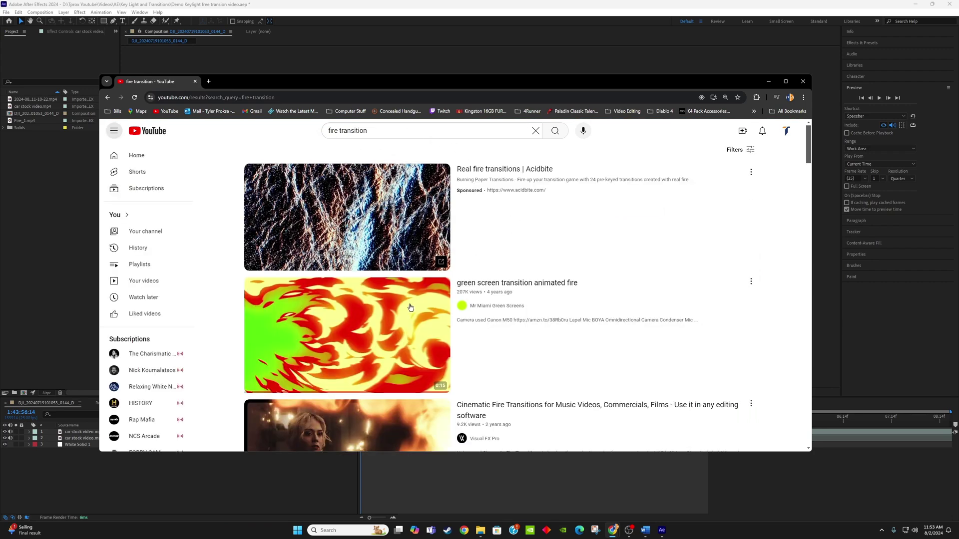
- Open the green screen transition animated fire video and stop it near its start
left_click(434, 309)
left_click(430, 253)
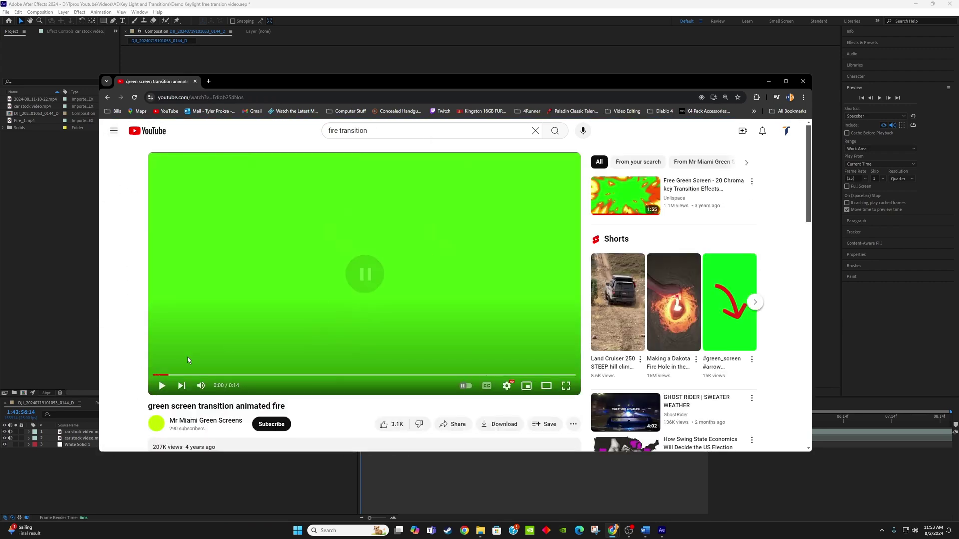
left_click(287, 305)
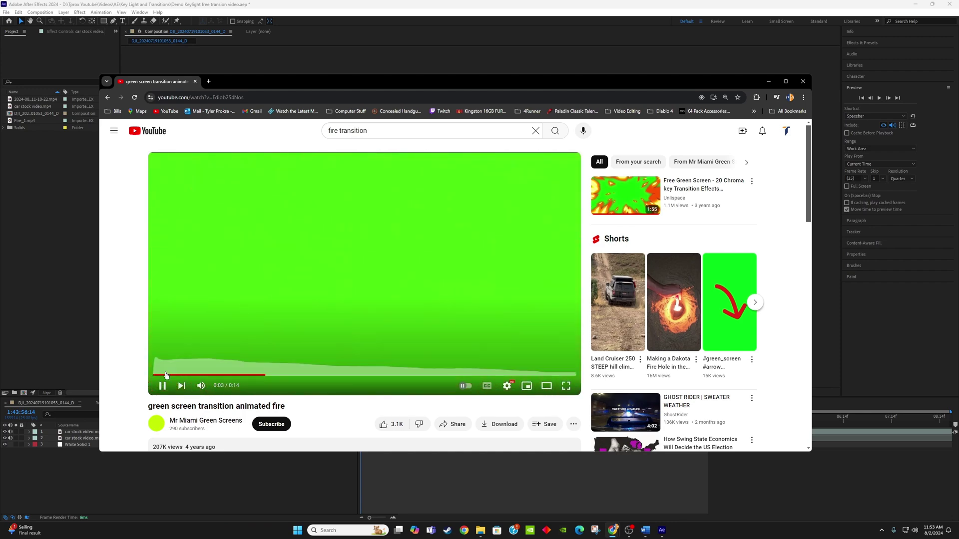
left_click(155, 375)
left_click(162, 385)
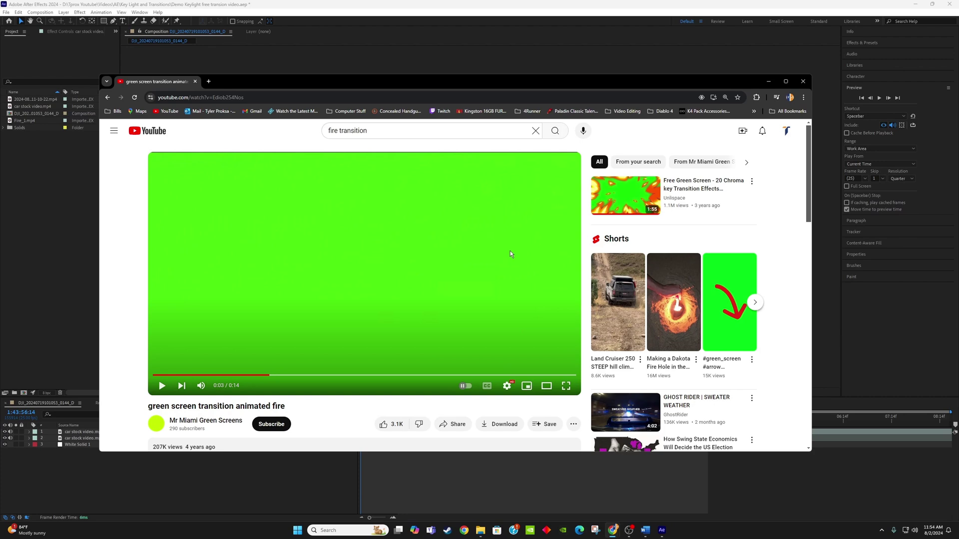
- Back in After Effects, add the green-screen fire clip as the top timeline layer
left_click(768, 82)
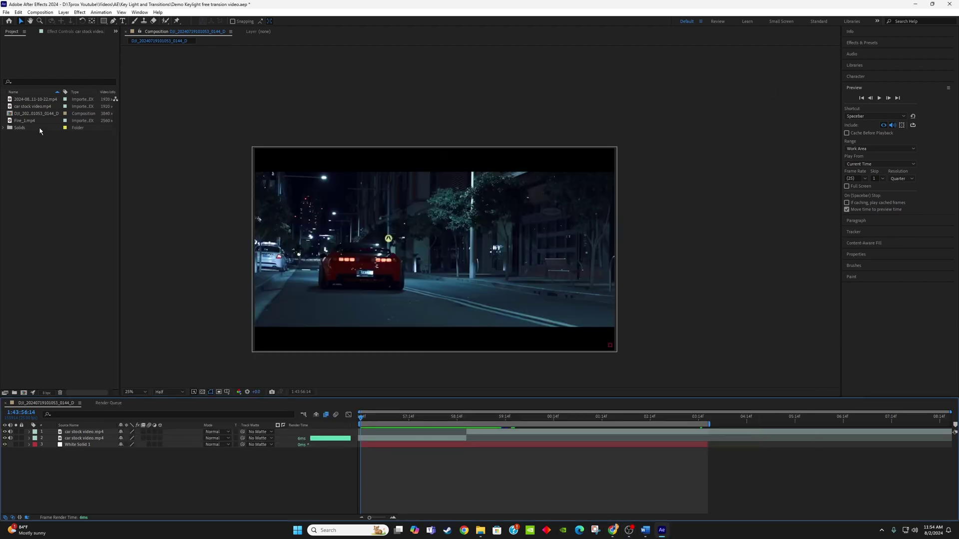
left_click(28, 100)
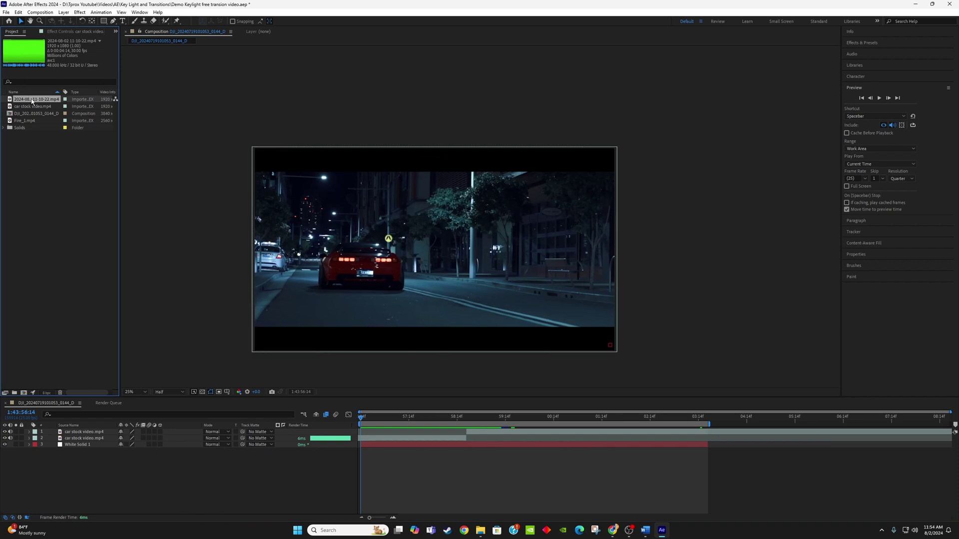
left_click_drag(32, 101, 404, 434)
- Shift the fire layer slightly earlier and scale it up to fill the frame
left_click(468, 421)
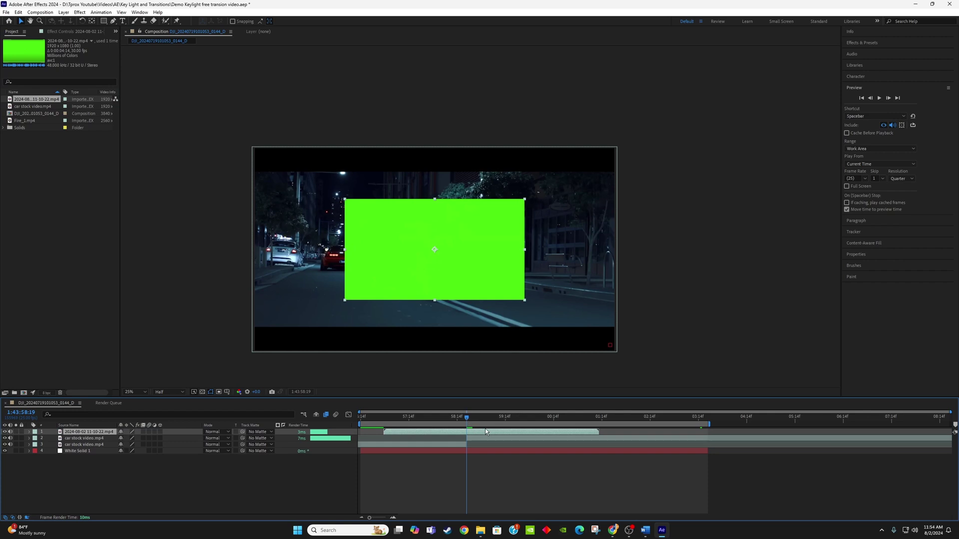
left_click_drag(486, 431, 474, 431)
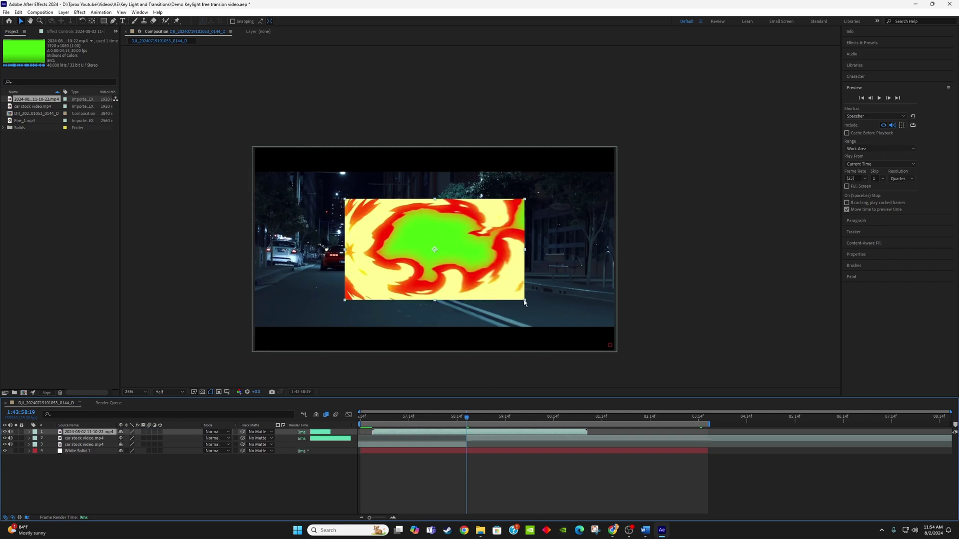
left_click_drag(525, 302, 613, 355)
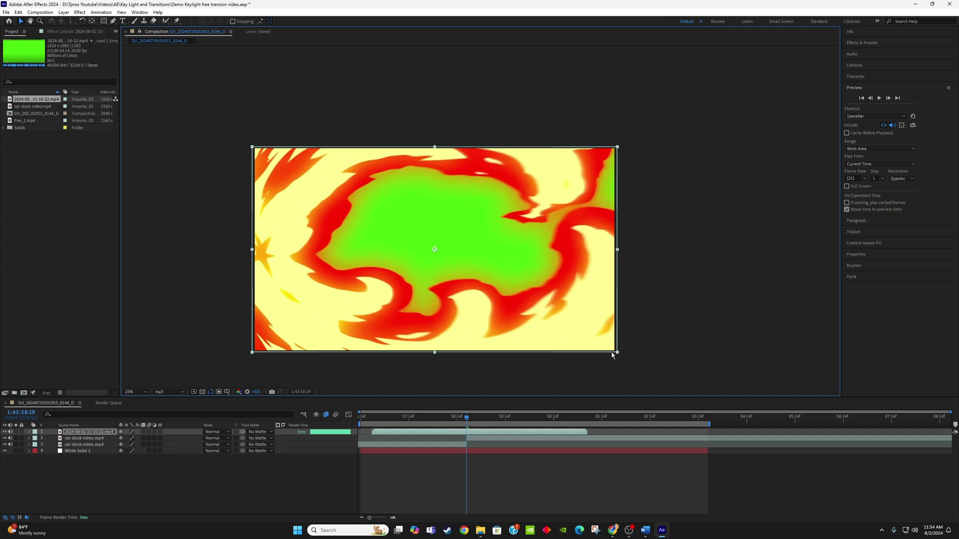
left_click(530, 382)
mouse_move(459, 418)
left_mouse_down()
mouse_move(485, 424)
mouse_move(443, 424)
mouse_move(472, 427)
mouse_move(458, 429)
left_mouse_up()
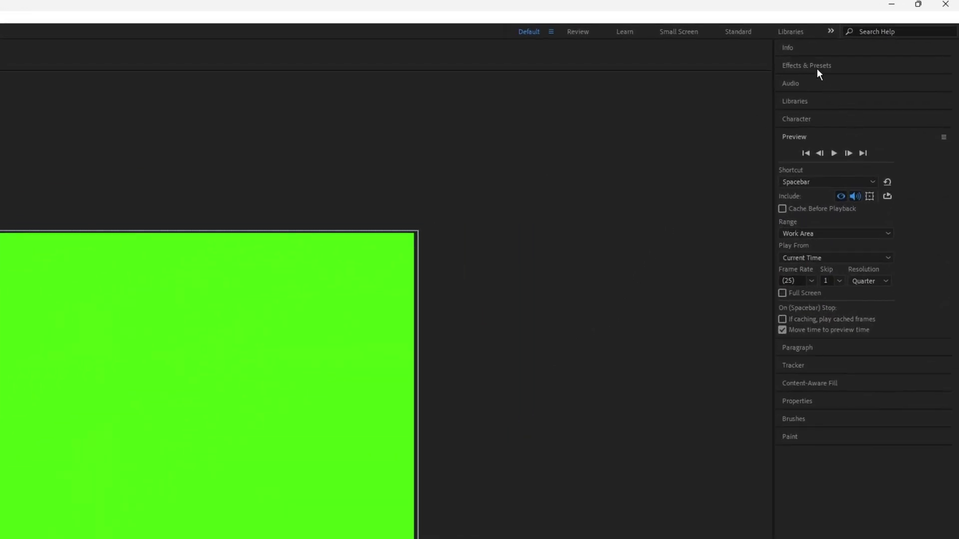
- Search Effects & Presets for 'key' and apply Keylight (1.2) to the fire layer
left_click(816, 68)
left_click(822, 82)
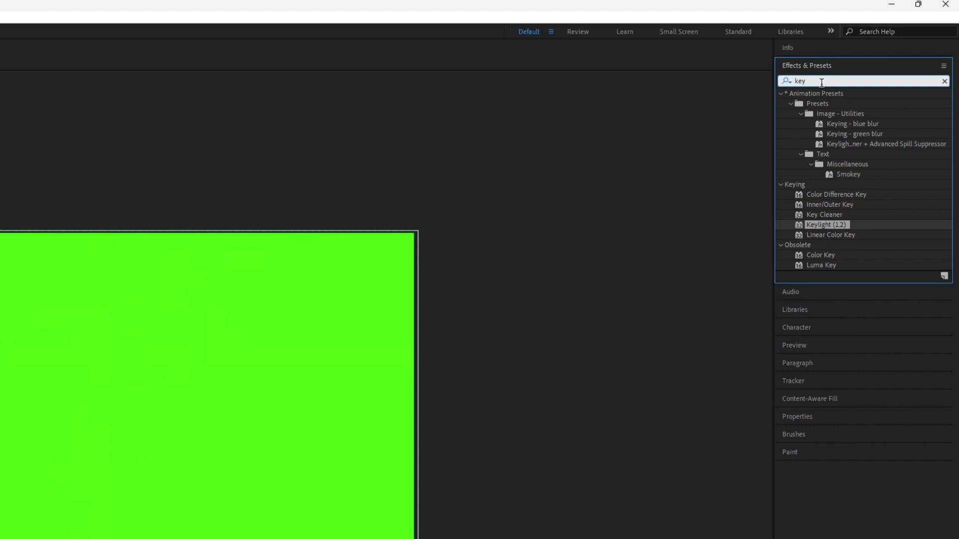
key("ctrl+a")
type("key")
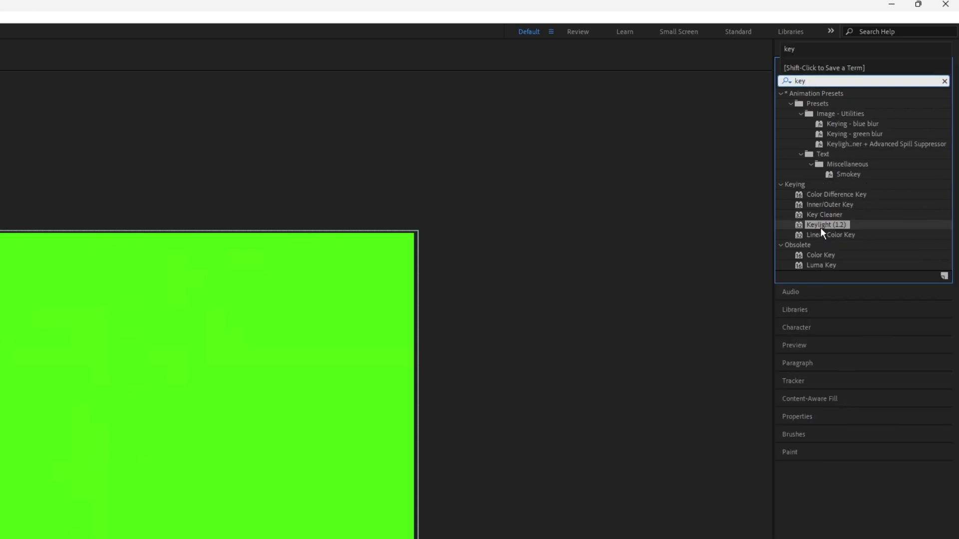
left_click_drag(817, 227, 466, 432)
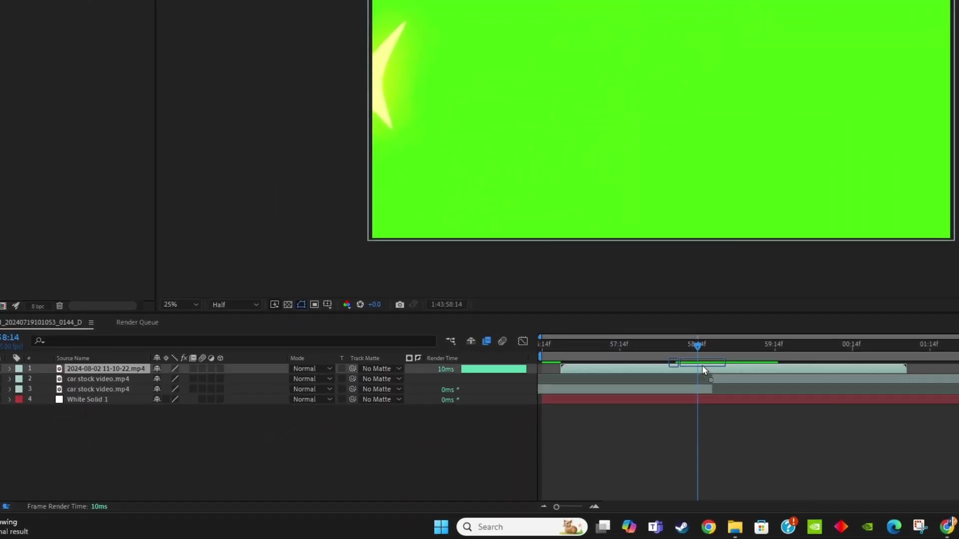
left_click_drag(703, 370, 717, 365)
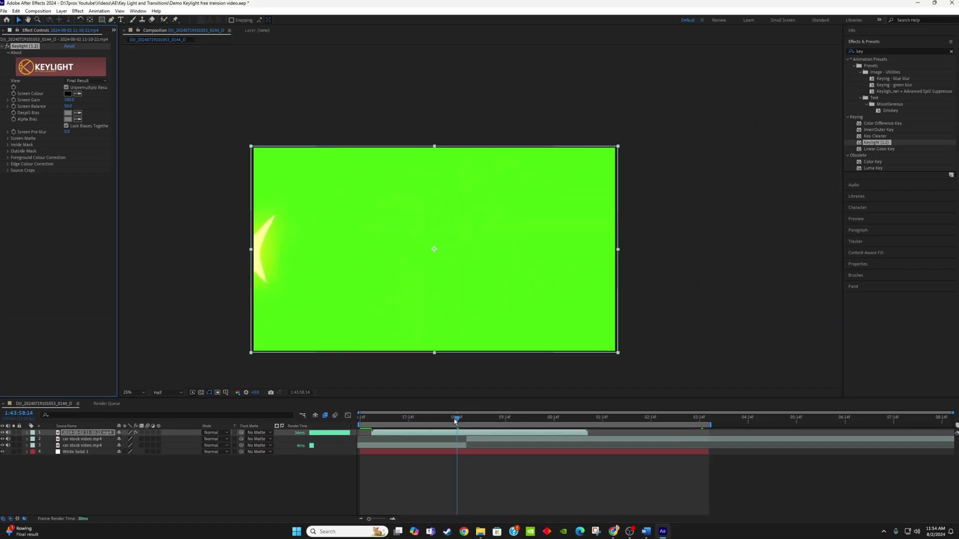
- Move to a fully green frame and sample the green as Keylight's Screen Colour
left_click_drag(624, 367, 611, 374)
left_click_drag(438, 426, 449, 426)
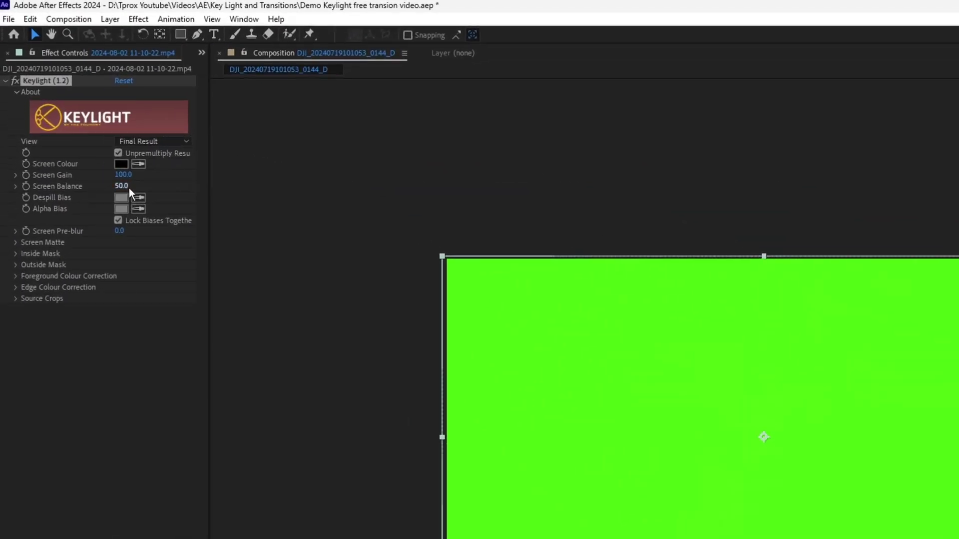
left_click(140, 165)
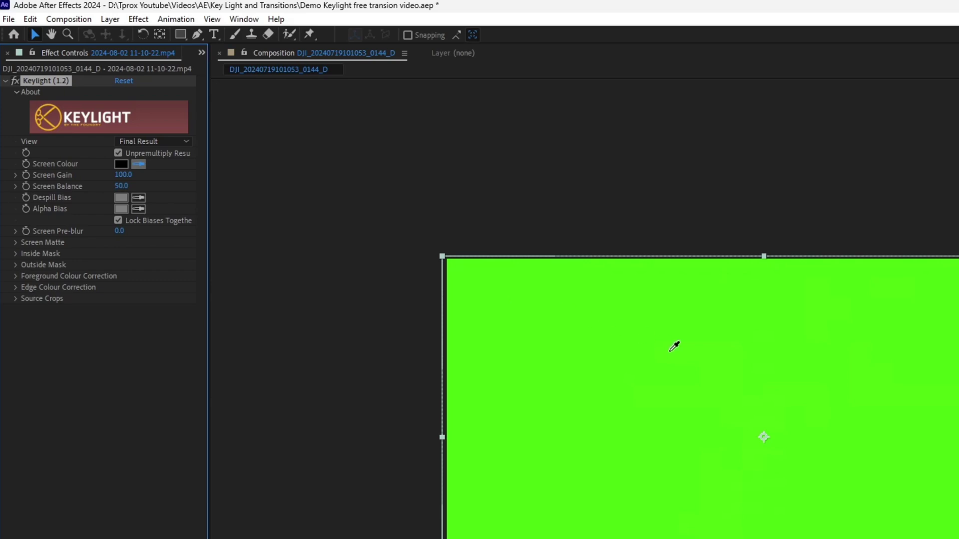
left_click(813, 383)
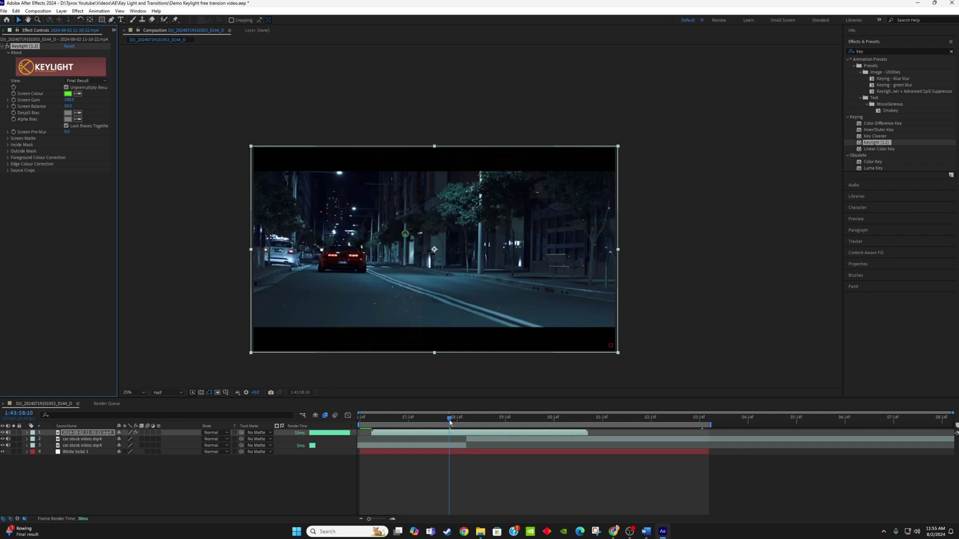
- Scrub the keyed transition and slide the fire layer later, then back near the composition start
left_click_drag(449, 419, 473, 424)
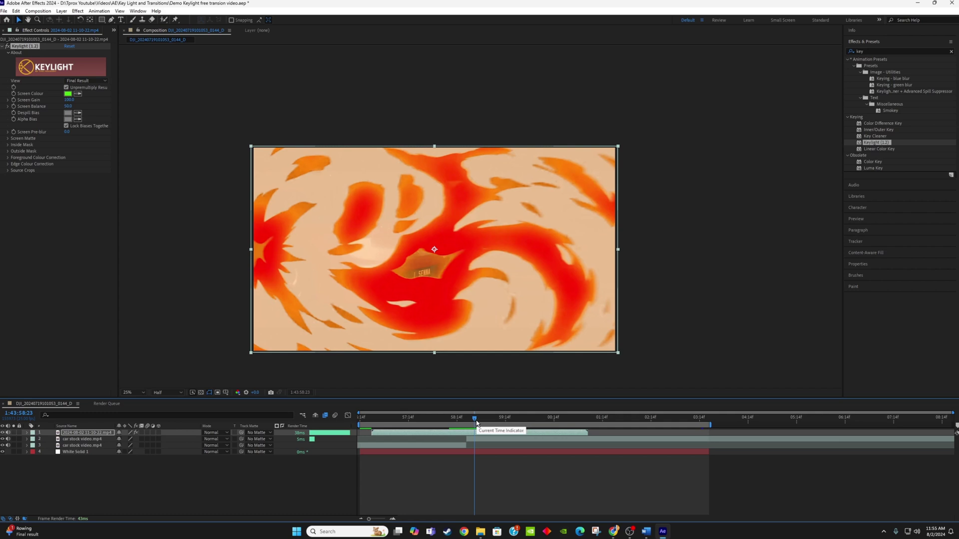
left_click_drag(466, 432, 624, 432)
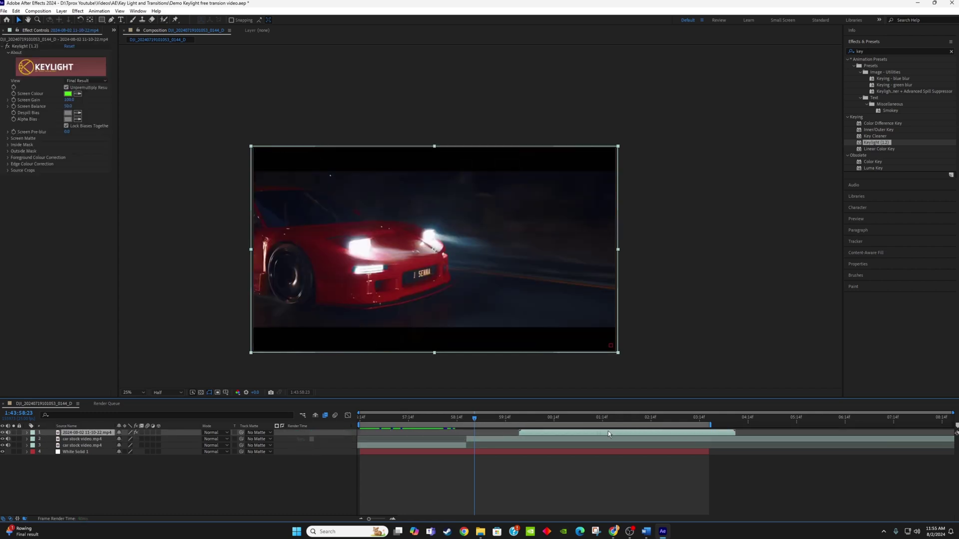
left_click_drag(475, 420, 468, 418)
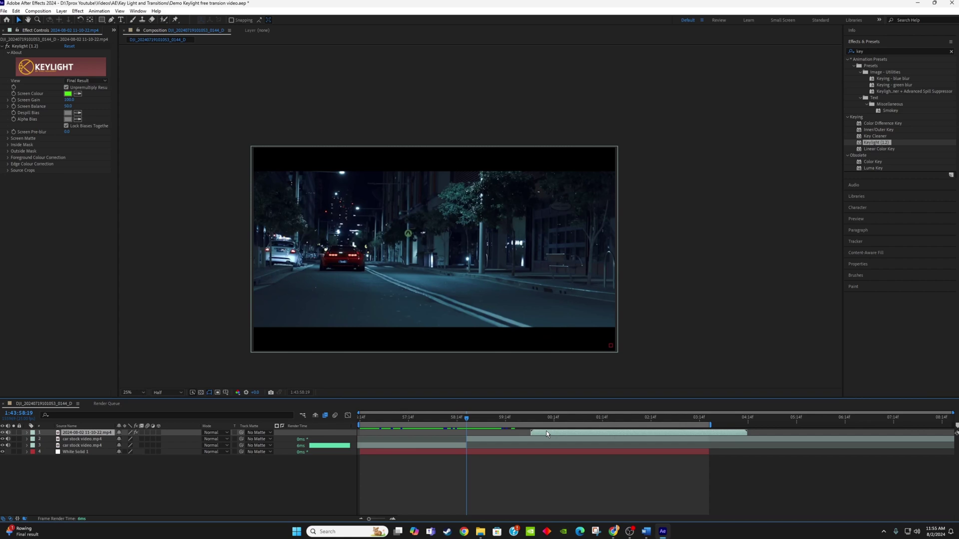
left_click_drag(602, 433, 437, 433)
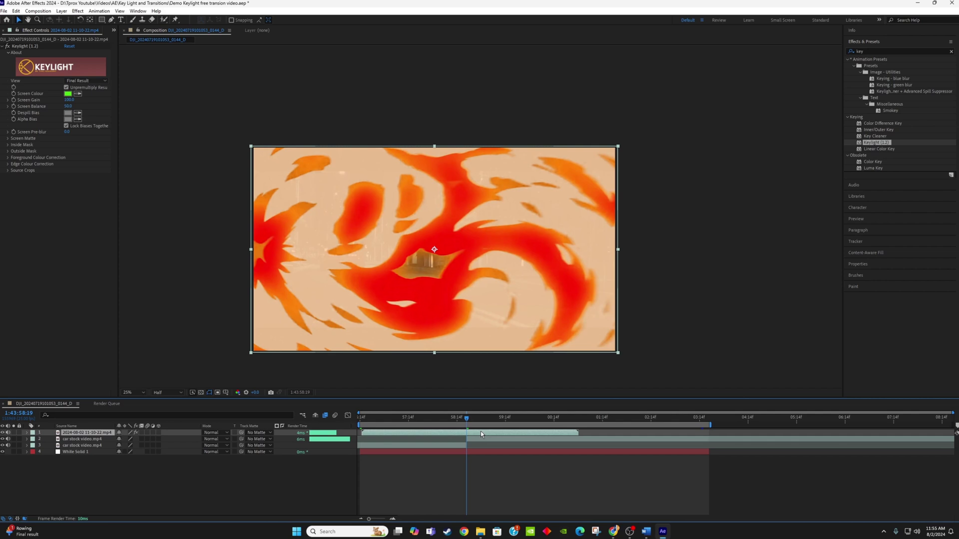
left_click_drag(465, 419, 457, 419)
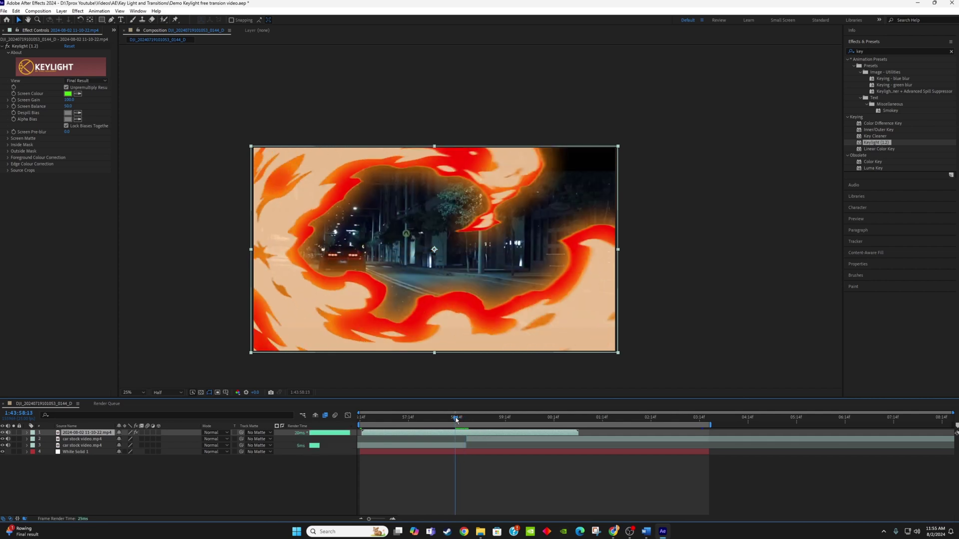
left_click_drag(456, 420, 359, 418)
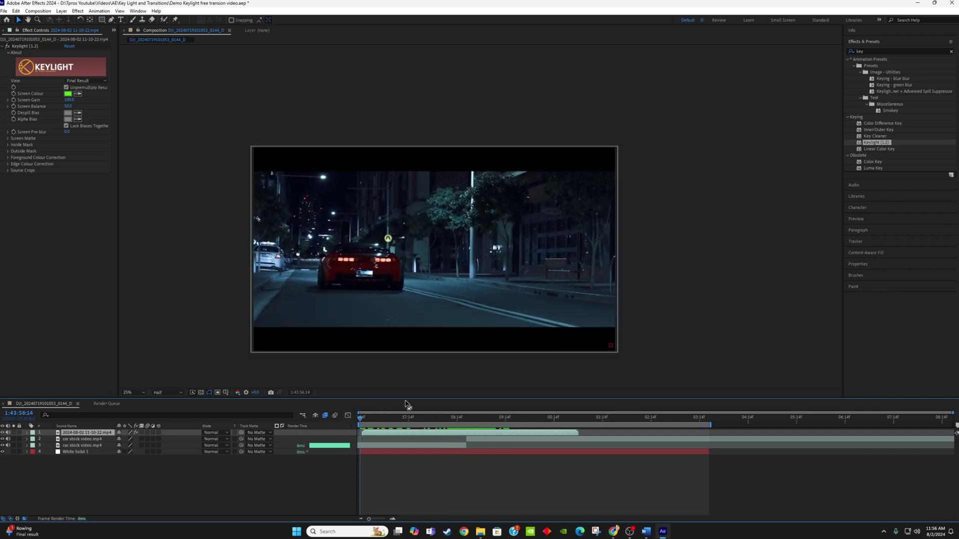
- Preview the fire transition from the start of the composition
key("space")
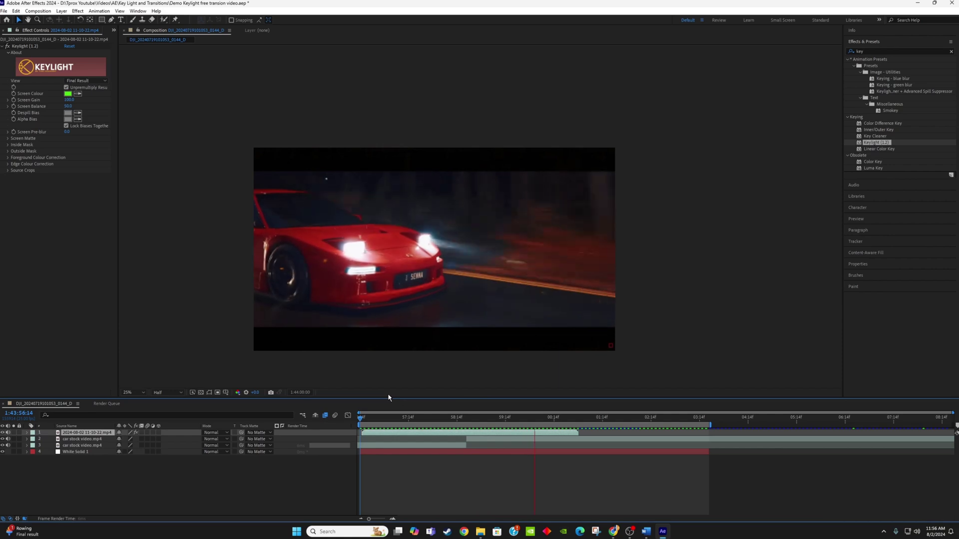
mouse_move(462, 423)
left_mouse_down()
mouse_move(450, 422)
mouse_move(474, 422)
mouse_move(440, 422)
mouse_move(468, 428)
mouse_move(454, 429)
left_mouse_up()
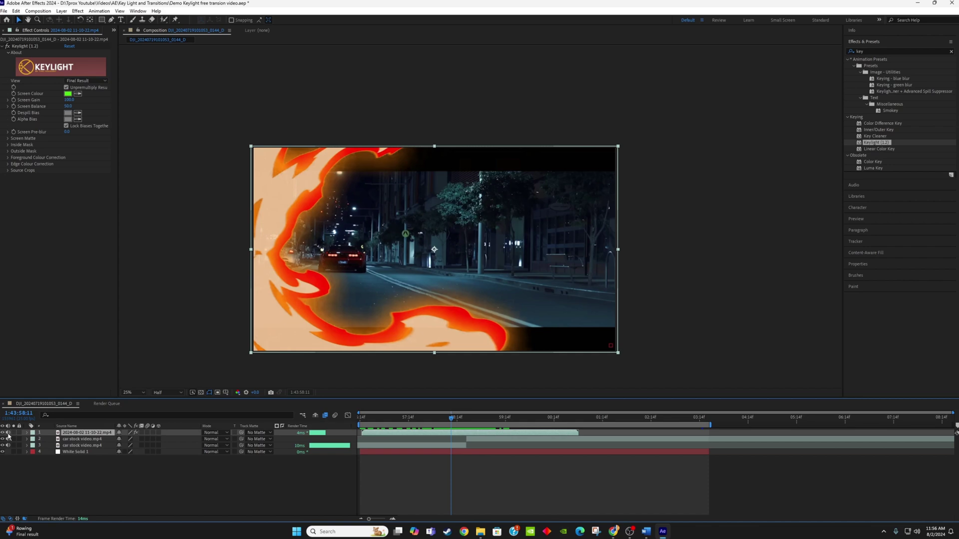
left_click_drag(446, 417, 361, 419)
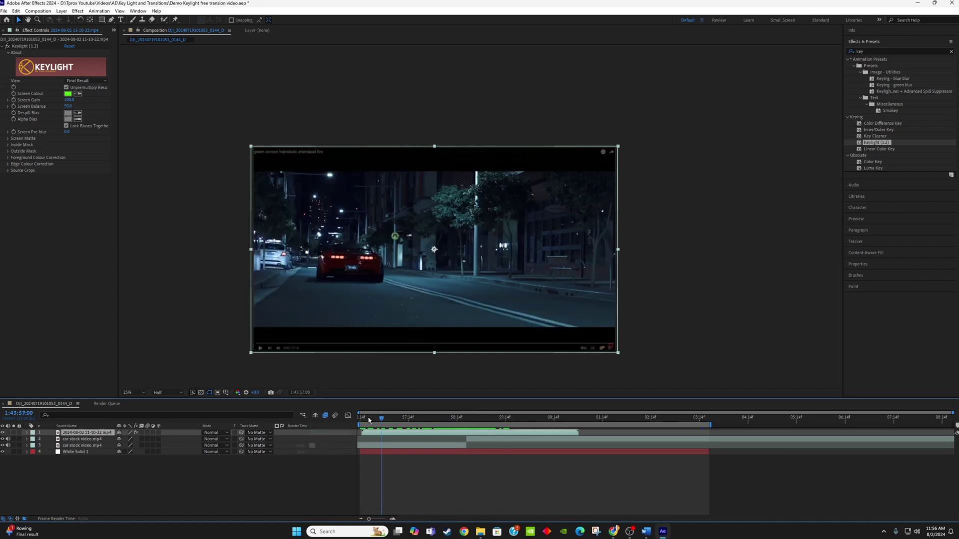
key("space")
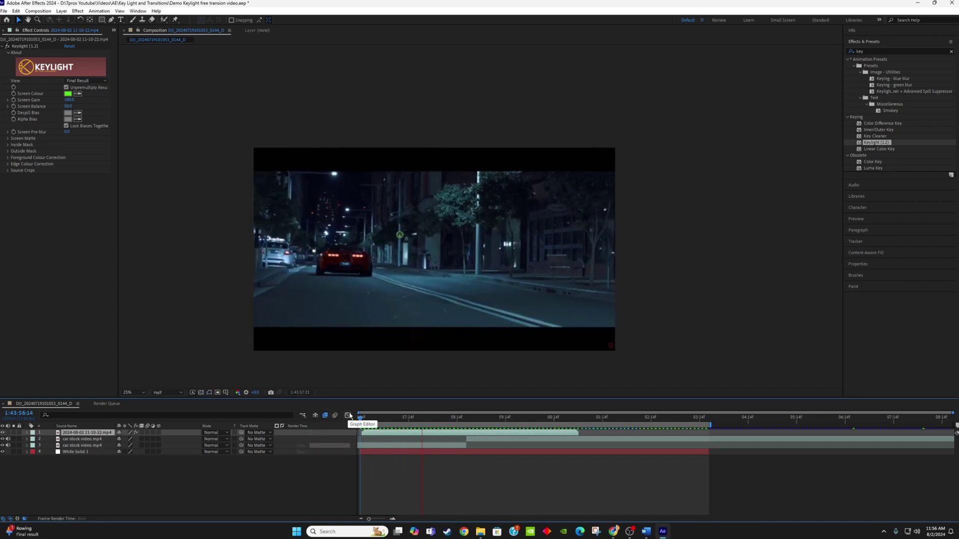
left_click_drag(440, 418, 369, 427)
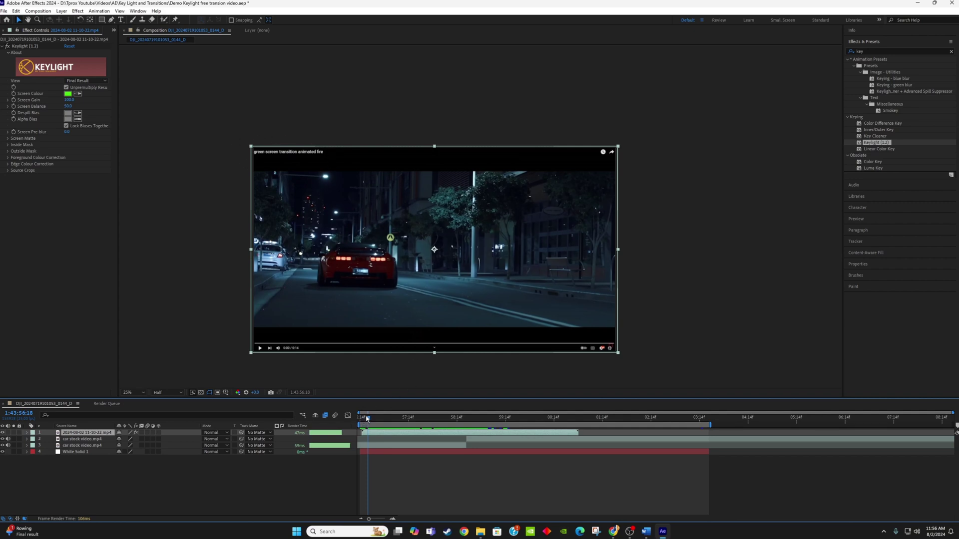
- Split the fire layer at 1:43:57:10 and delete its leading piece
left_click_drag(368, 418, 412, 433)
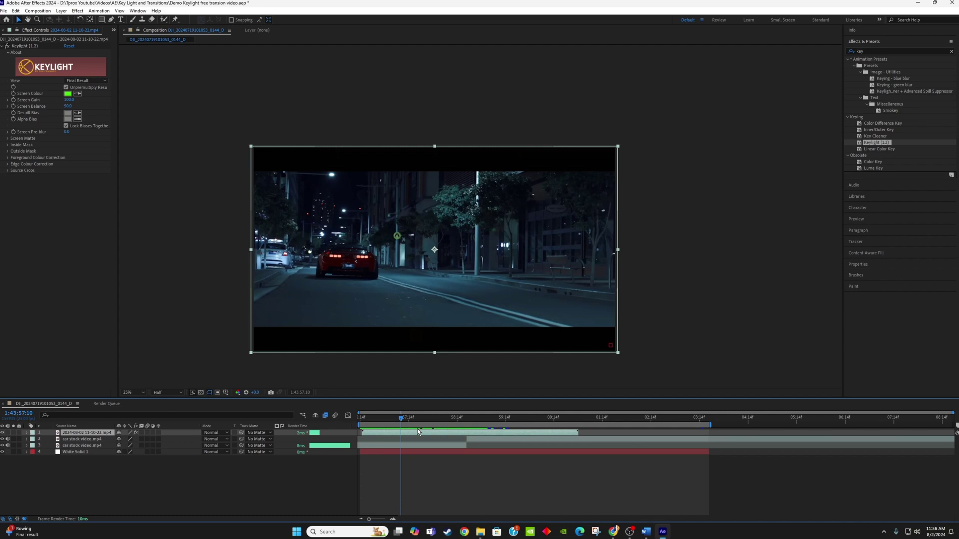
key("ctrl+shift+d")
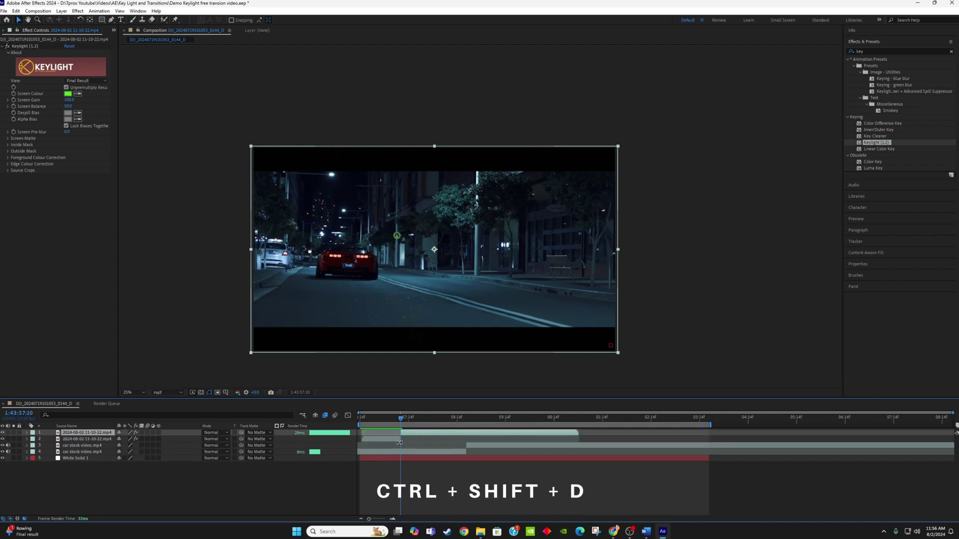
left_click(395, 439)
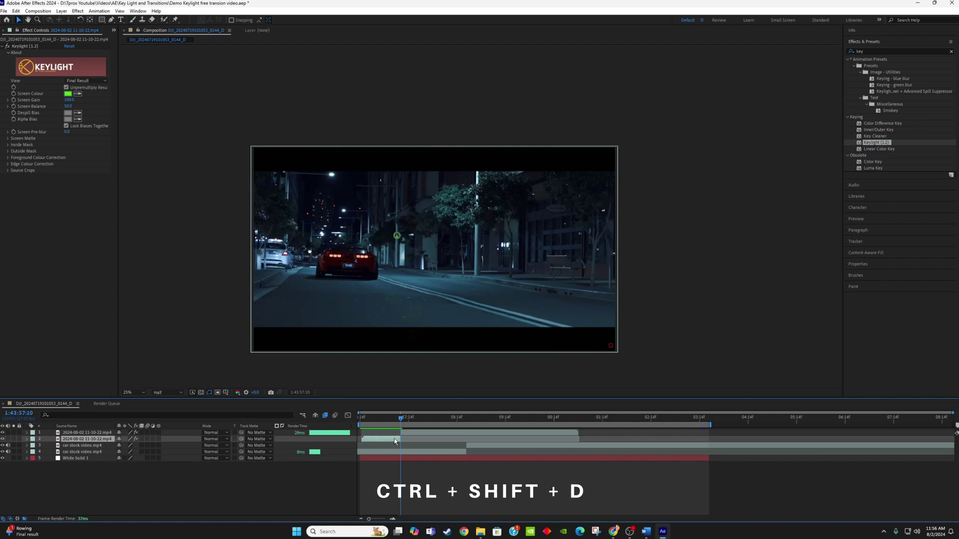
key("Delete")
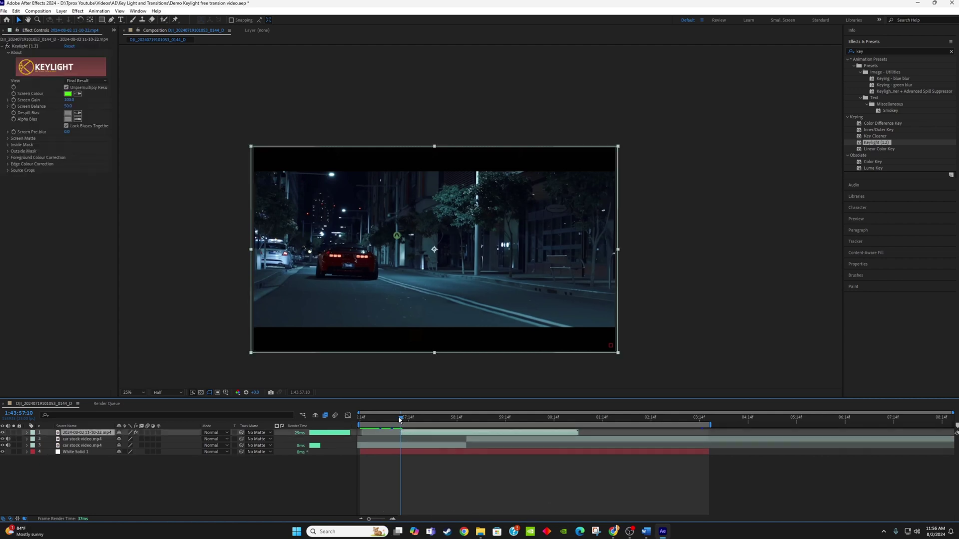
left_click_drag(400, 418, 360, 424)
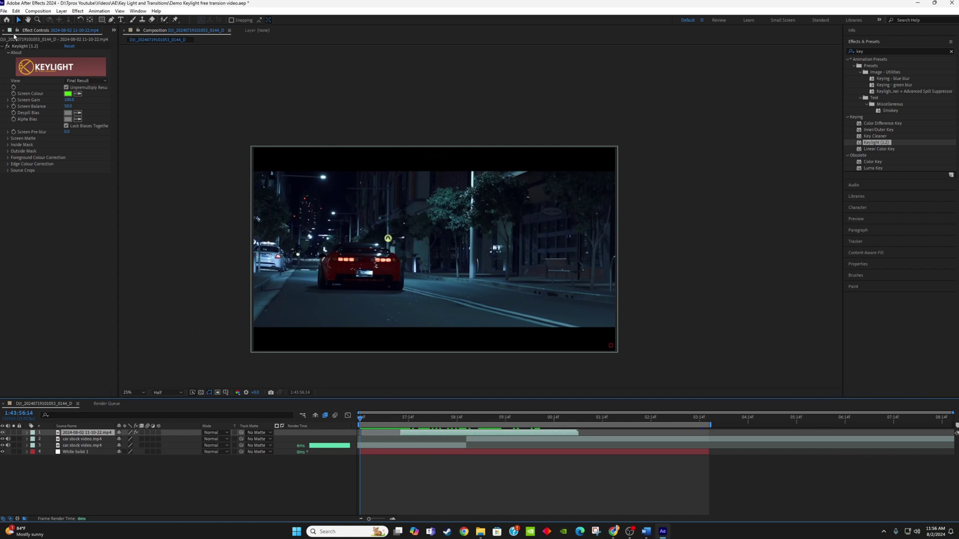
- Open the Audio Effects › Fire folder in File Explorer and preview Fire_1 in the player
mouse_move(480, 532)
left_click(487, 476)
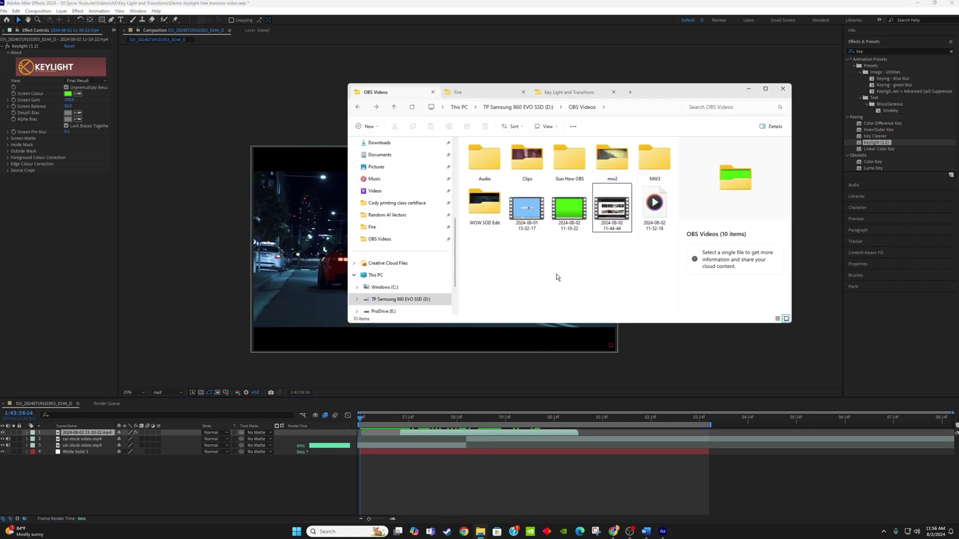
left_click(472, 90)
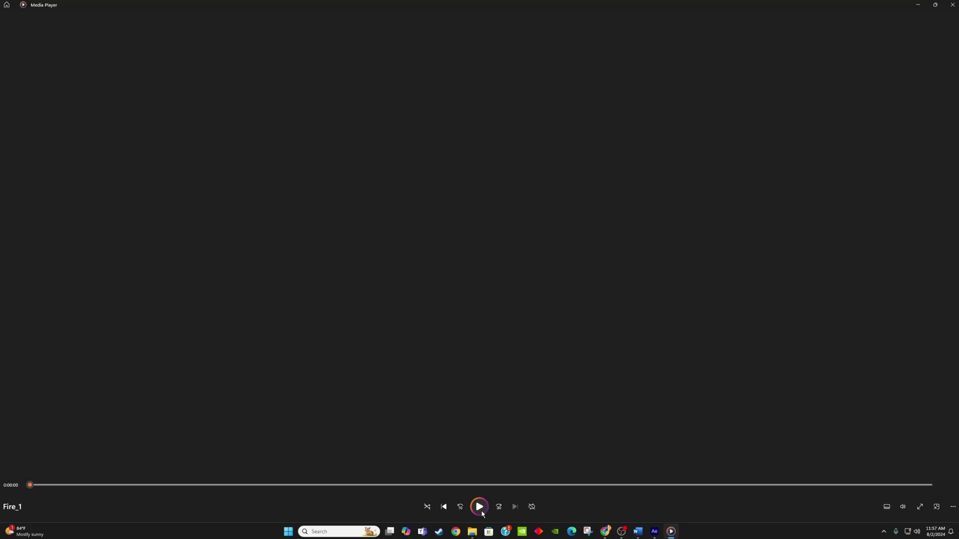
key("alt+F4")
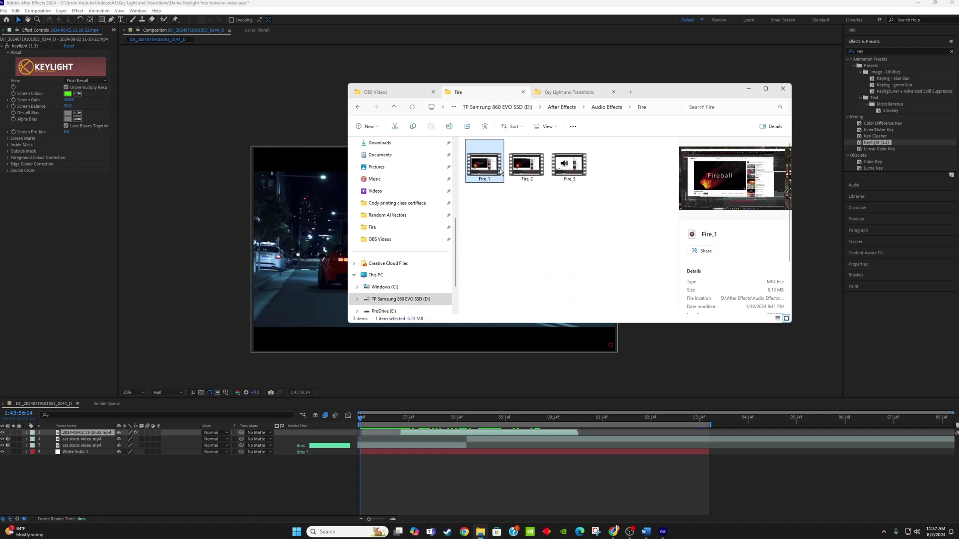
- Add Fire_1.mp4 from the Project panel as the top layer of the composition
left_click(114, 30)
left_click(120, 51)
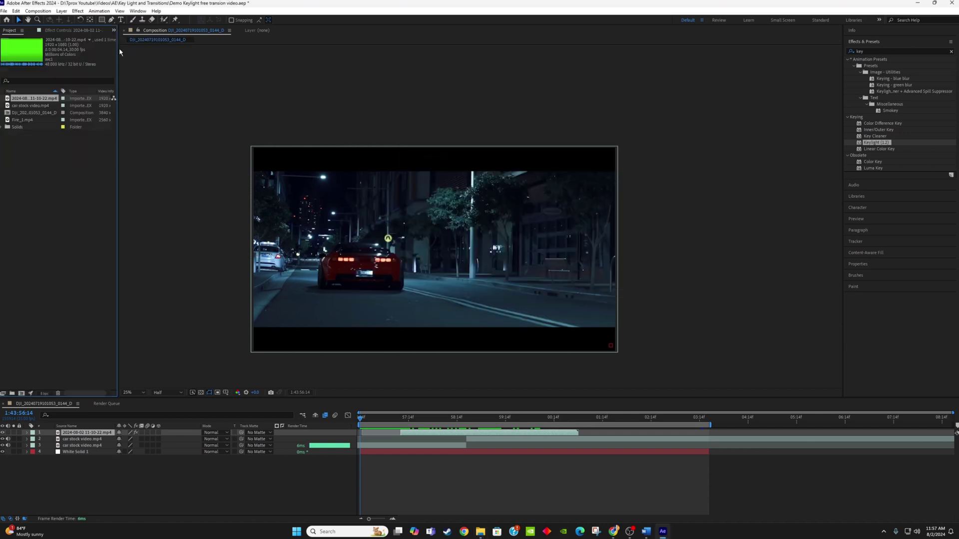
left_click(39, 113)
left_click_drag(35, 120, 443, 443)
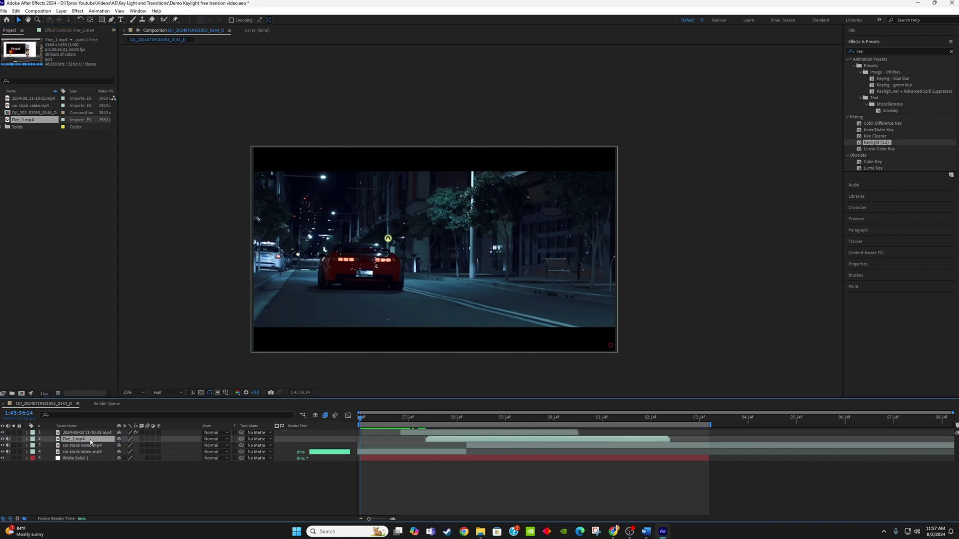
left_click_drag(90, 440, 88, 431)
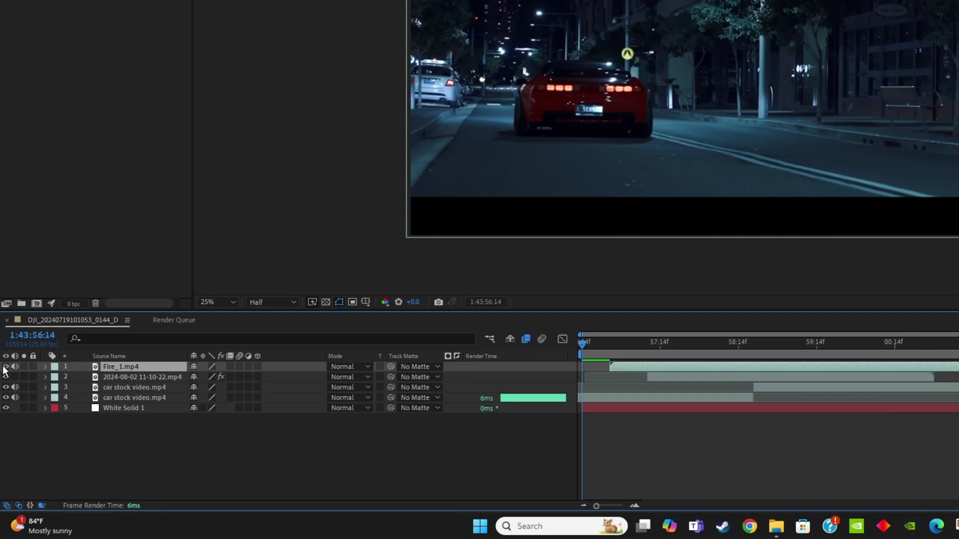
- Hide Fire_1's video and reveal its Audio > Waveform for lining up the sound
left_click_drag(6, 368, 6, 377)
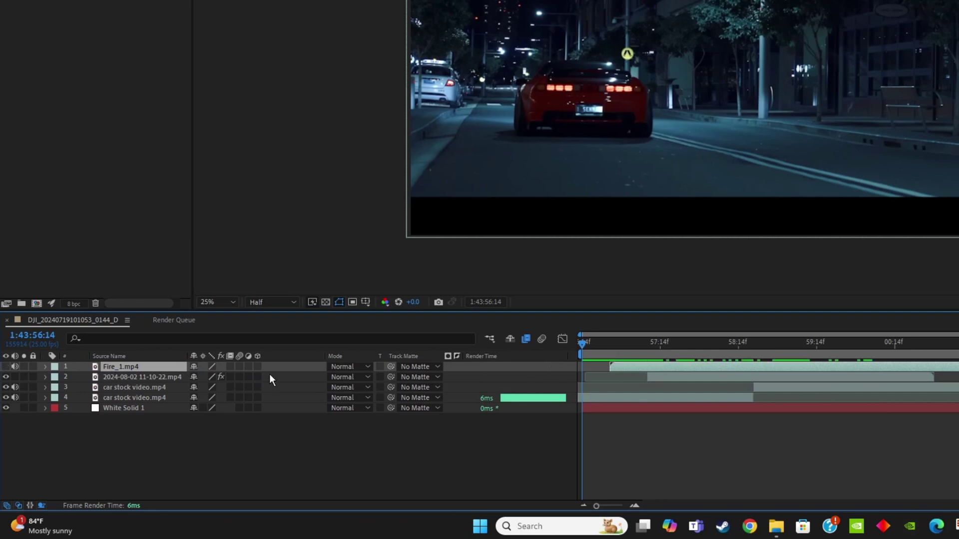
left_click(46, 367)
left_click(55, 388)
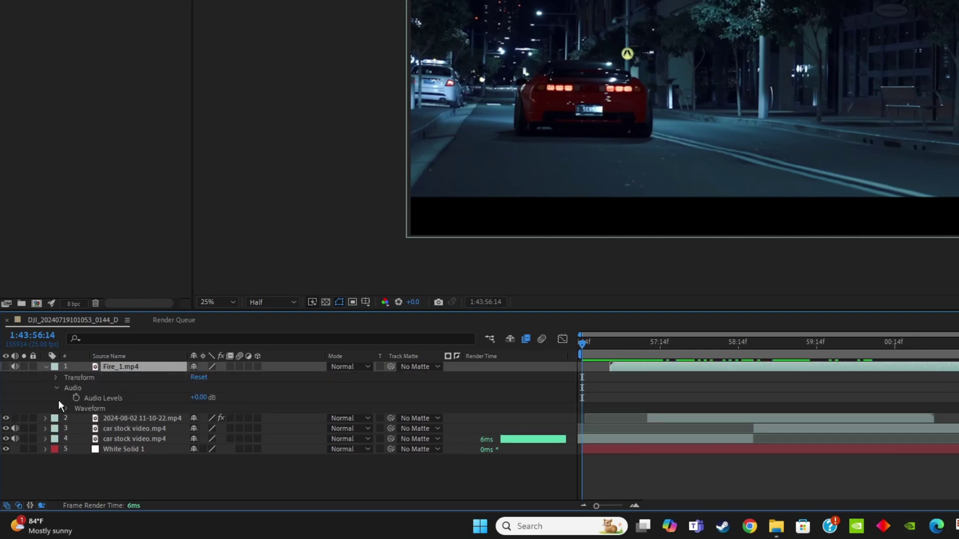
left_click(67, 408)
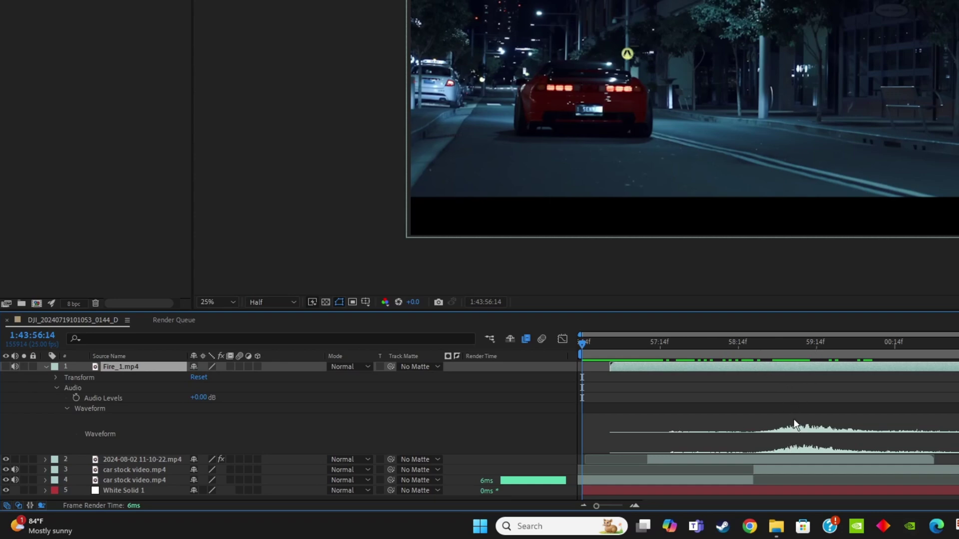
scroll(817, 448, "up", 2, "alt")
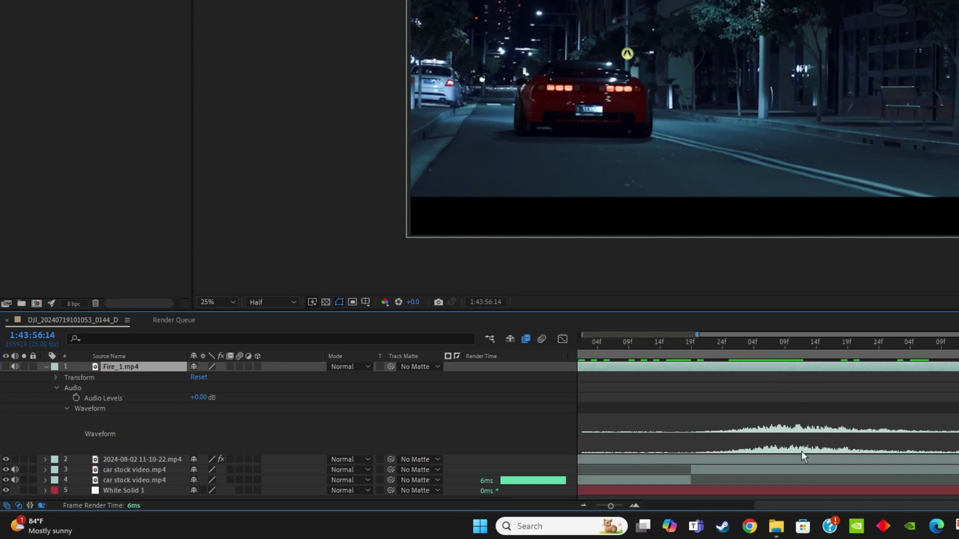
left_click(797, 346)
left_click_drag(798, 348, 625, 345)
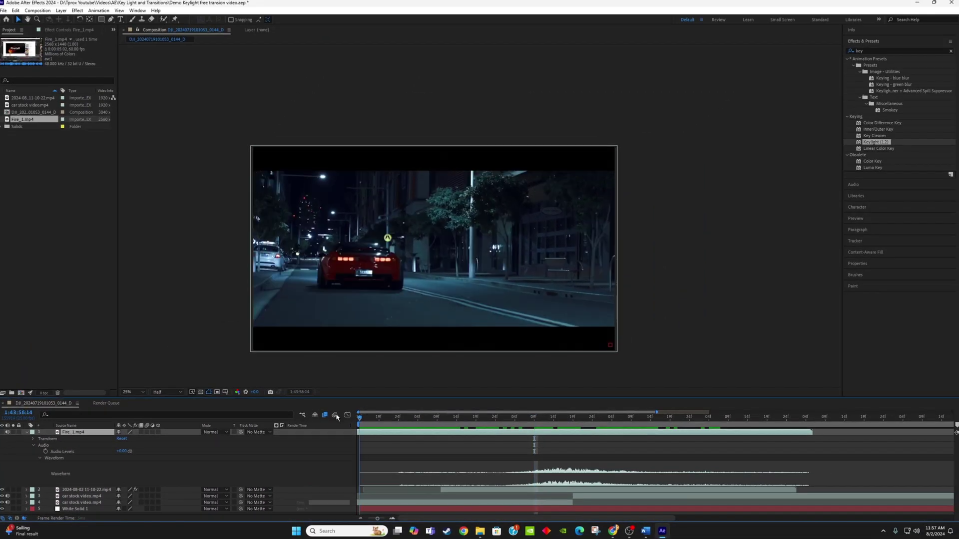
key("Home")
key("space")
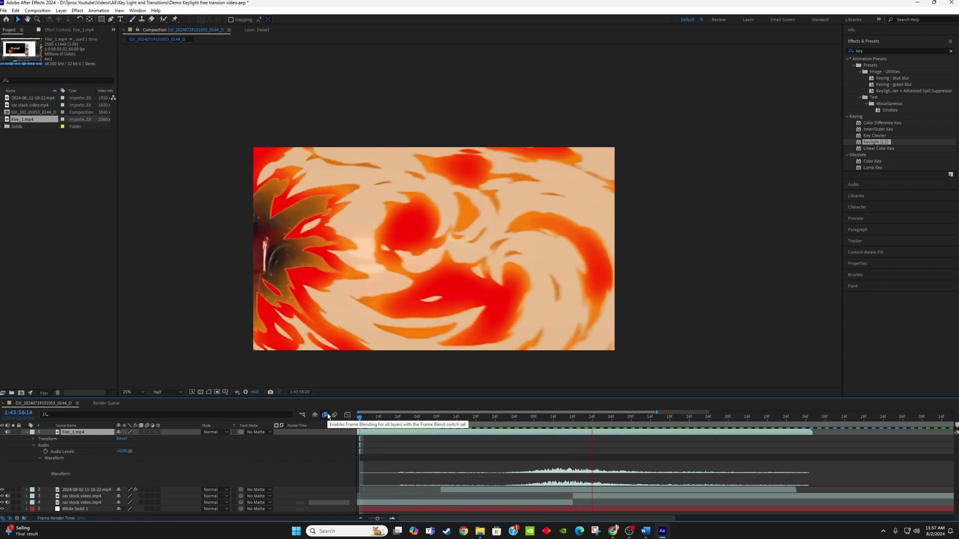
left_click(526, 420)
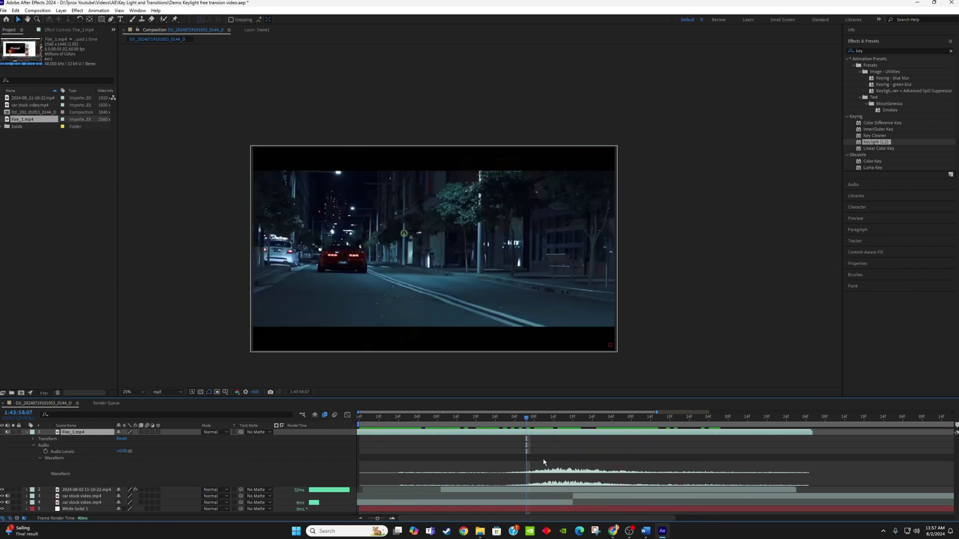
left_click(533, 420)
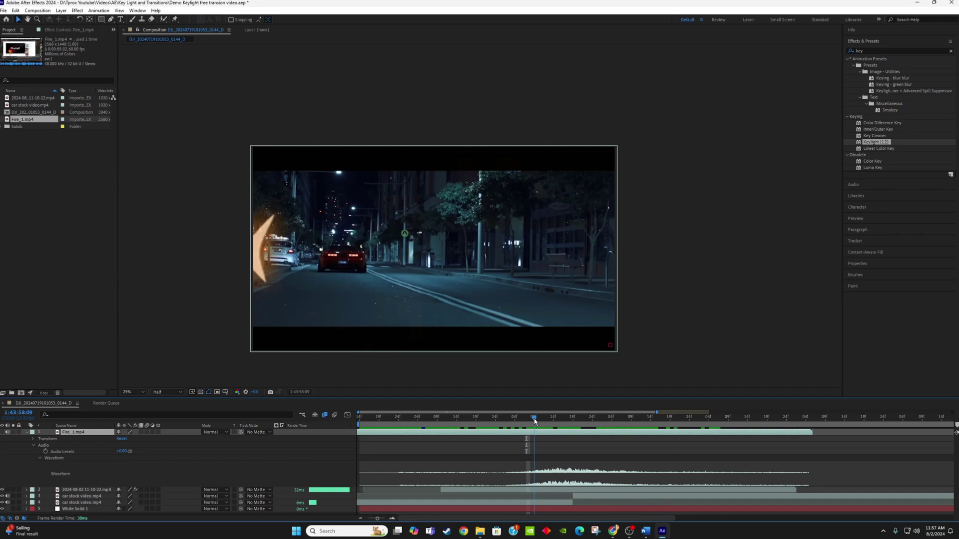
left_click(482, 417)
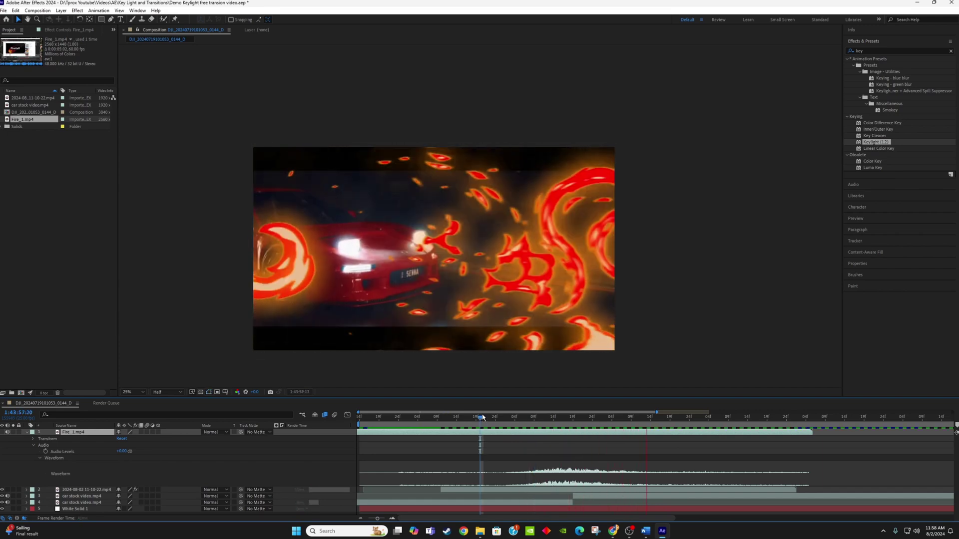
left_click(510, 423)
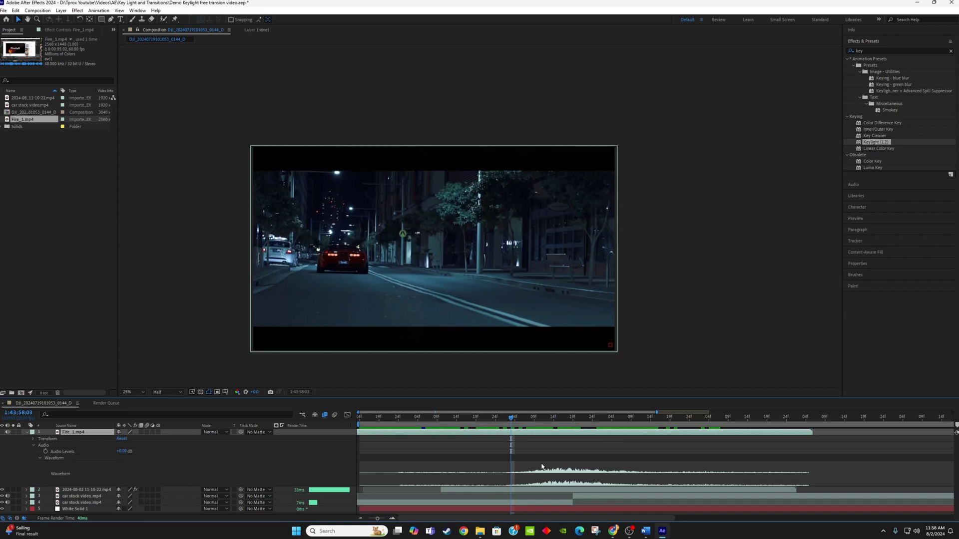
key("minus")
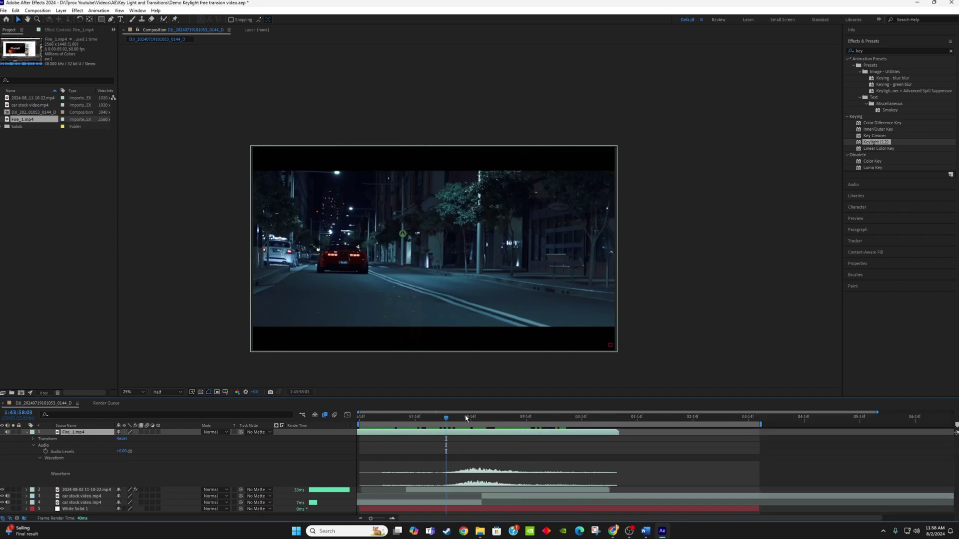
left_click_drag(466, 418, 335, 422)
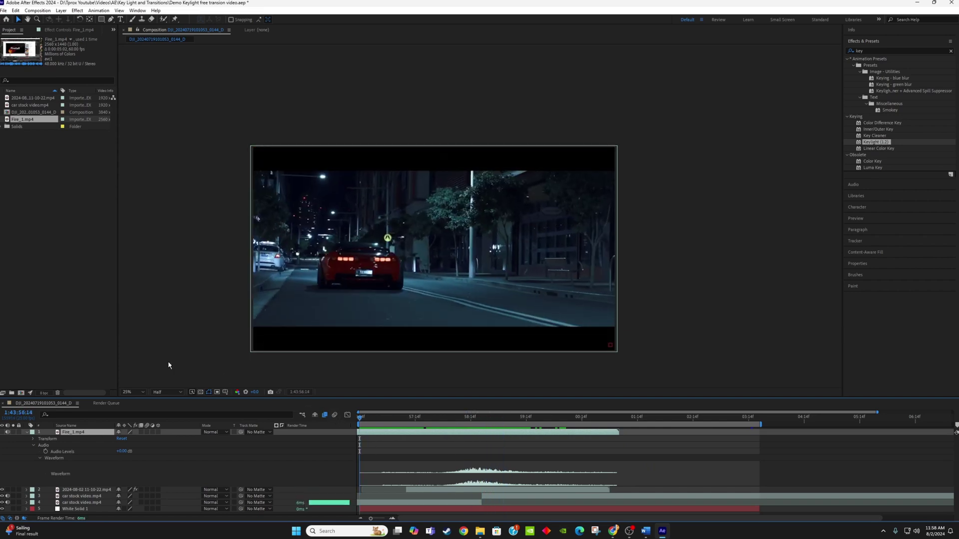
key("space")
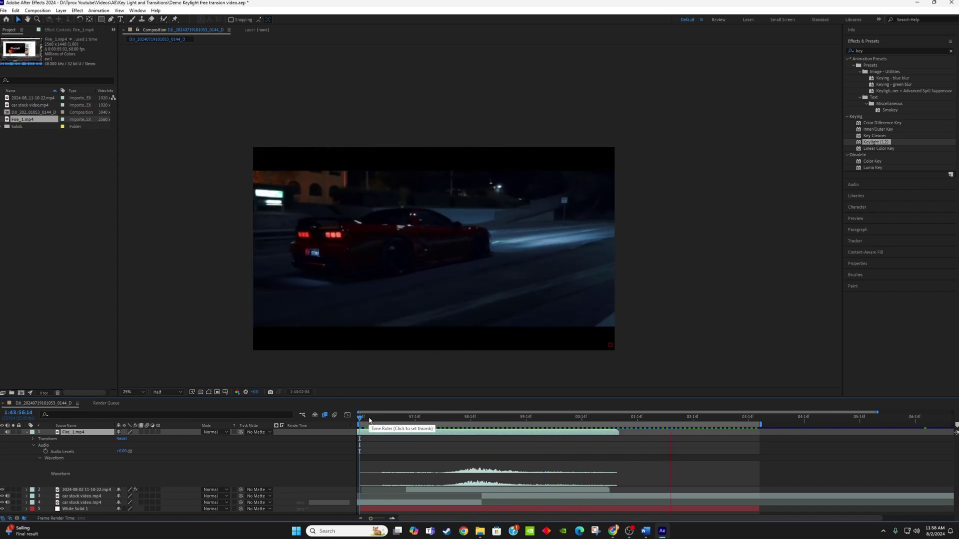
key("space")
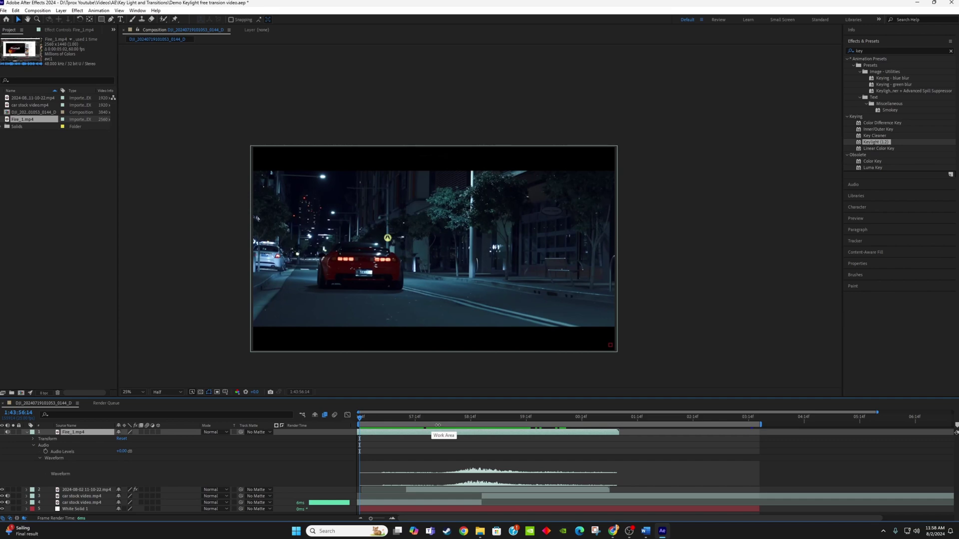
left_click_drag(428, 419, 479, 423)
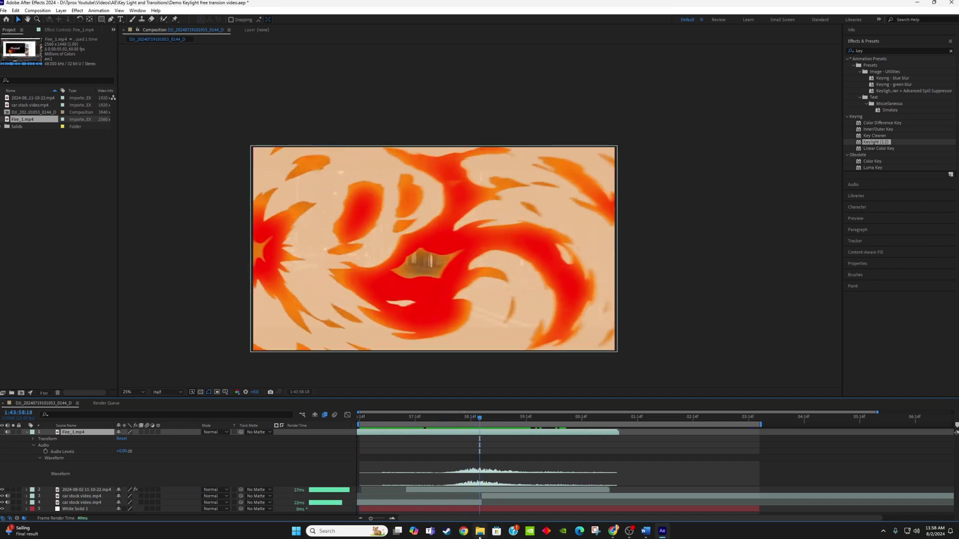
- Return to Chrome and search YouTube again for 'green screen transitions'
mouse_move(611, 534)
left_click(688, 484)
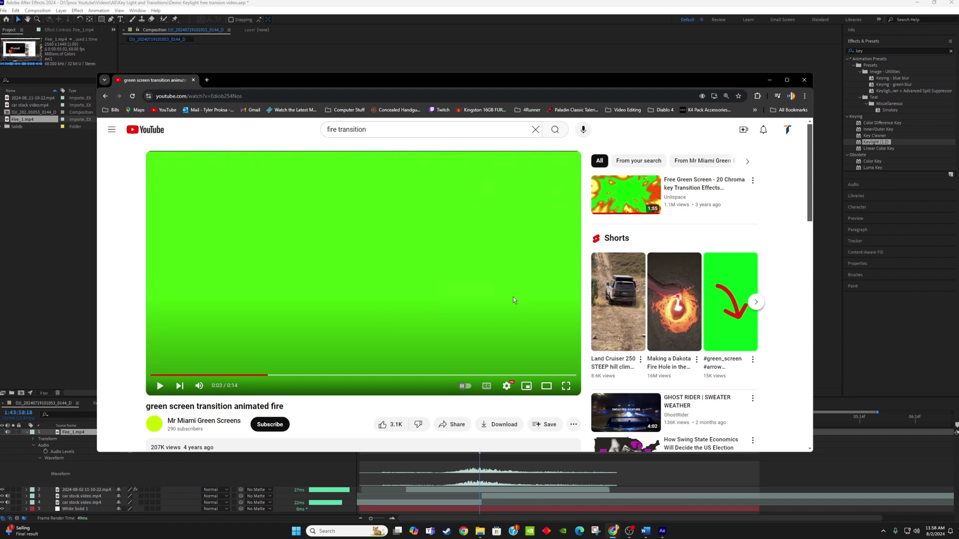
left_click(105, 96)
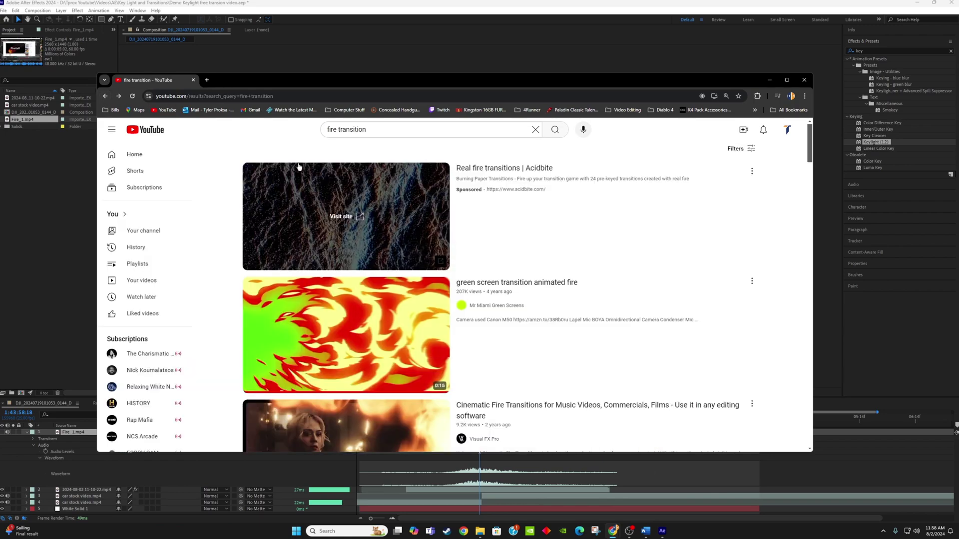
scroll(391, 263, "down", 6)
scroll(391, 263, "down", 4)
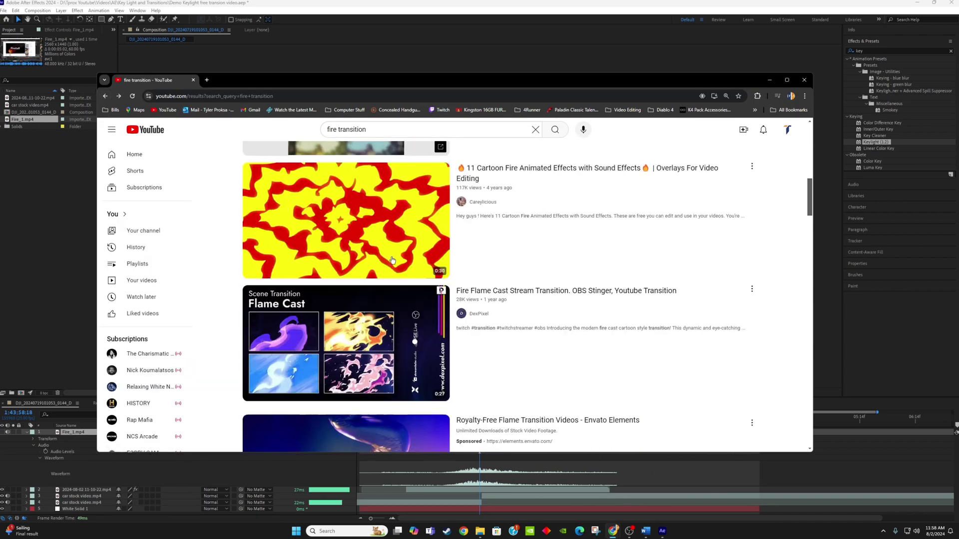
scroll(391, 263, "up", 9)
double_click(375, 131)
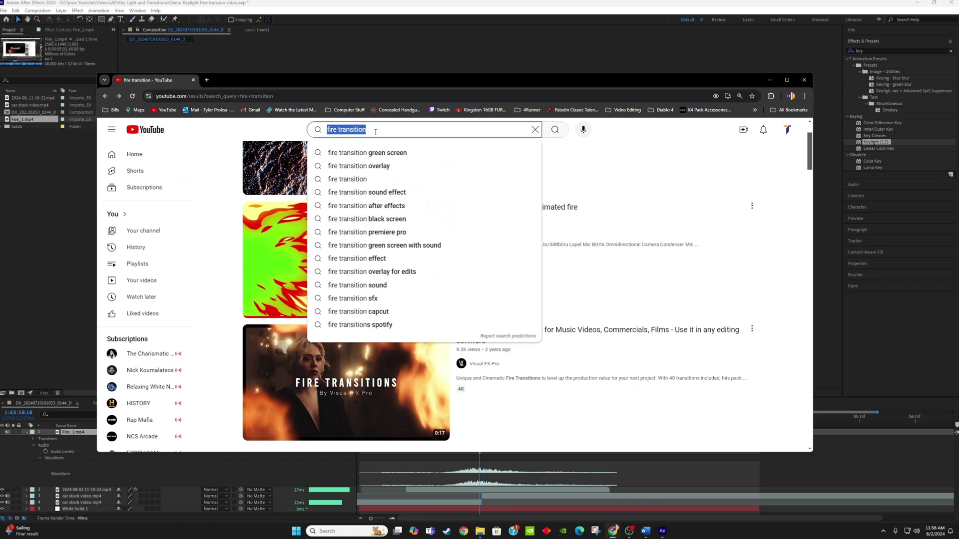
type("green scre")
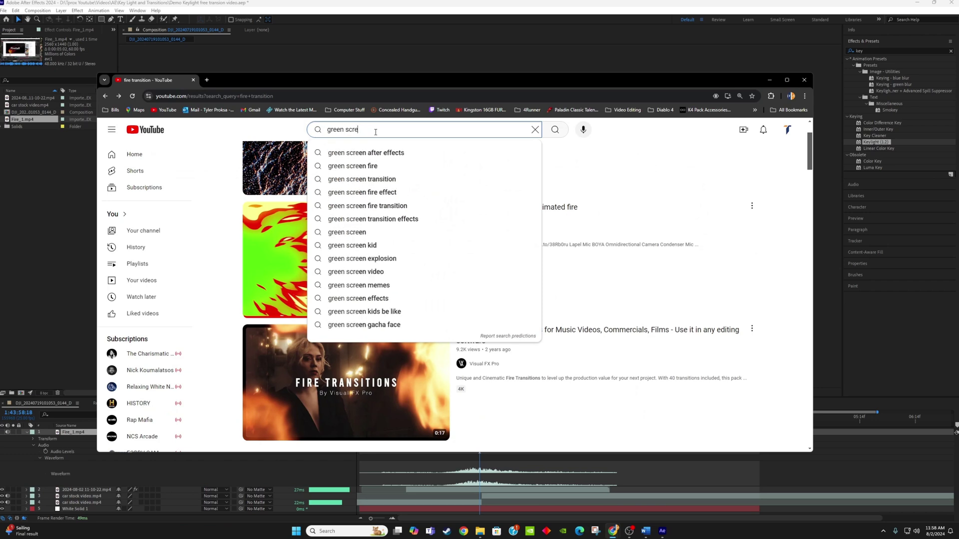
type("en trans")
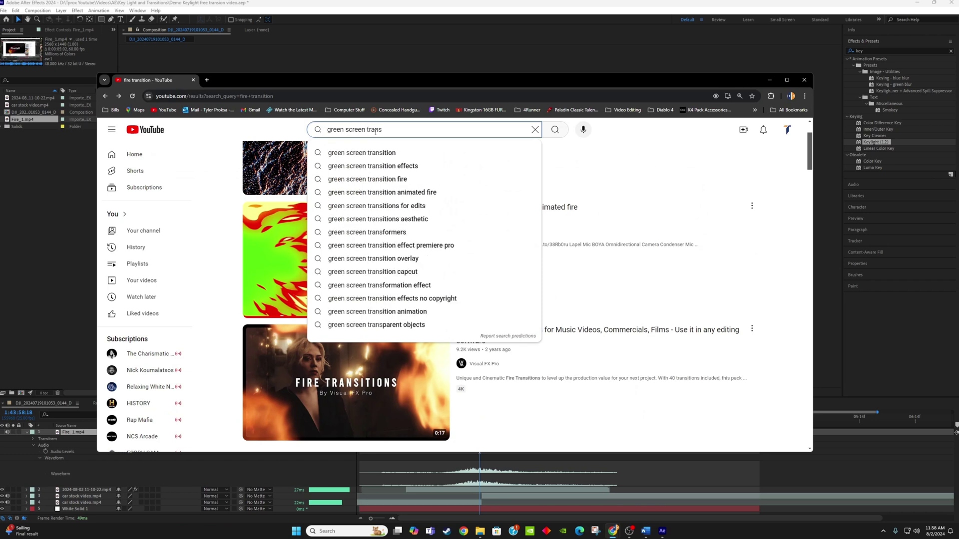
type("itions")
key("Return")
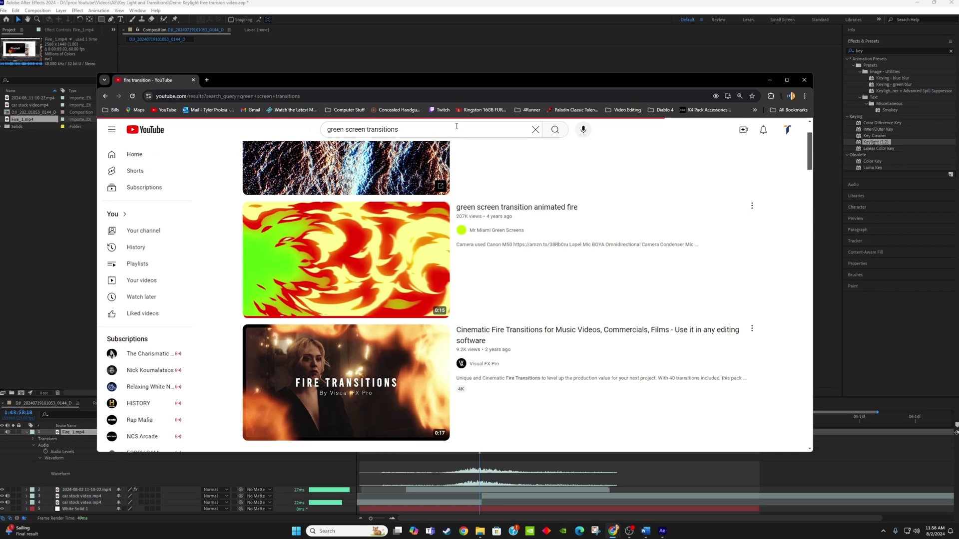
- Open the GREEN SCREEN LIQUID TRANSITION PACK FREE video and pause it at 0:00
scroll(484, 224, "down", 10)
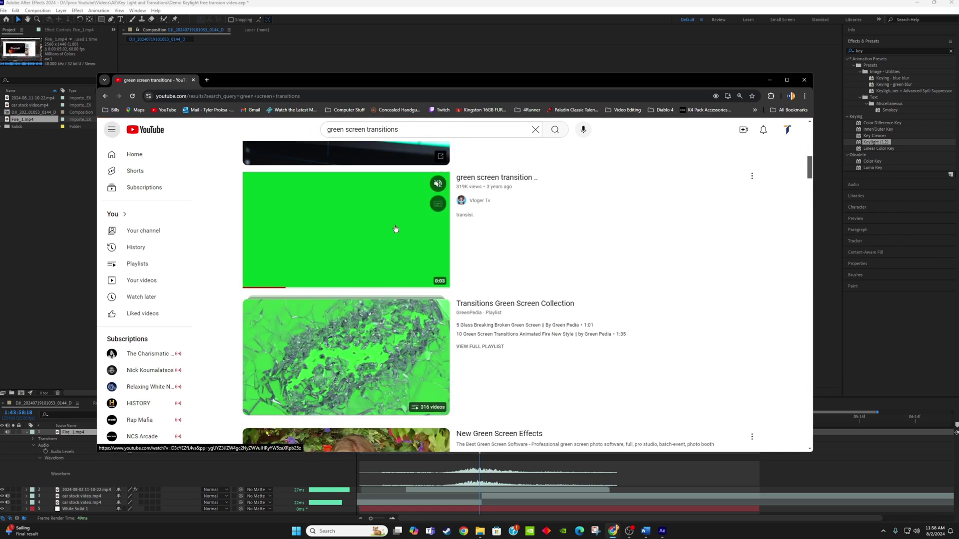
left_click(395, 229)
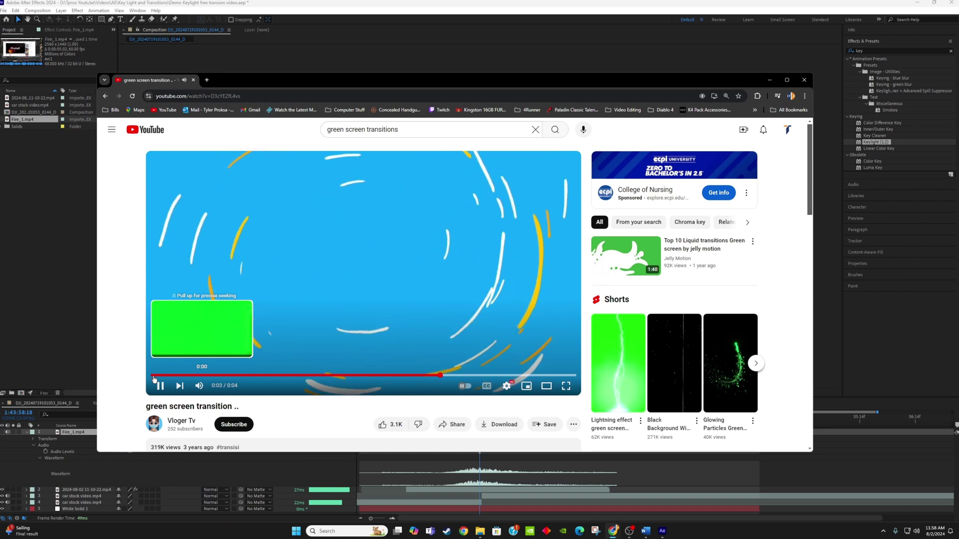
left_click(155, 379)
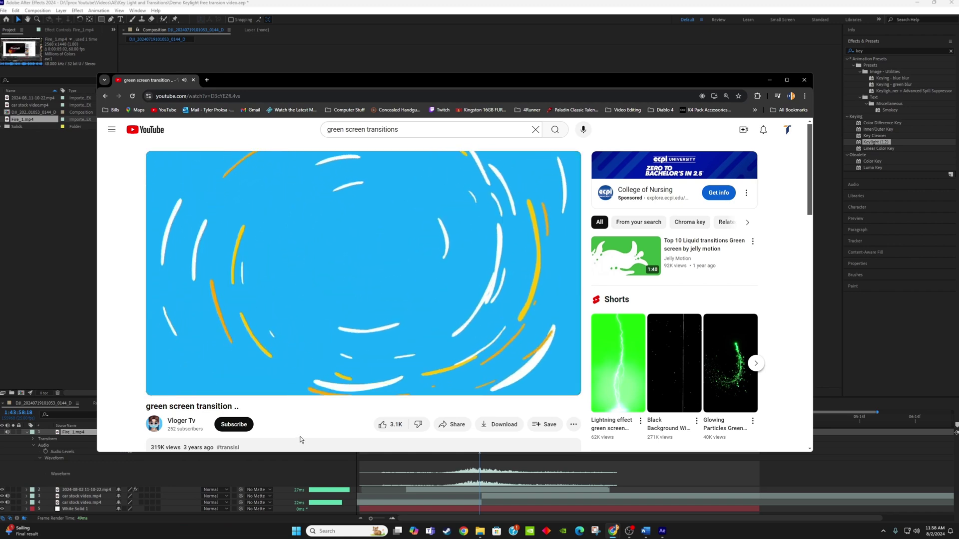
left_click(105, 96)
scroll(428, 365, "down", 10)
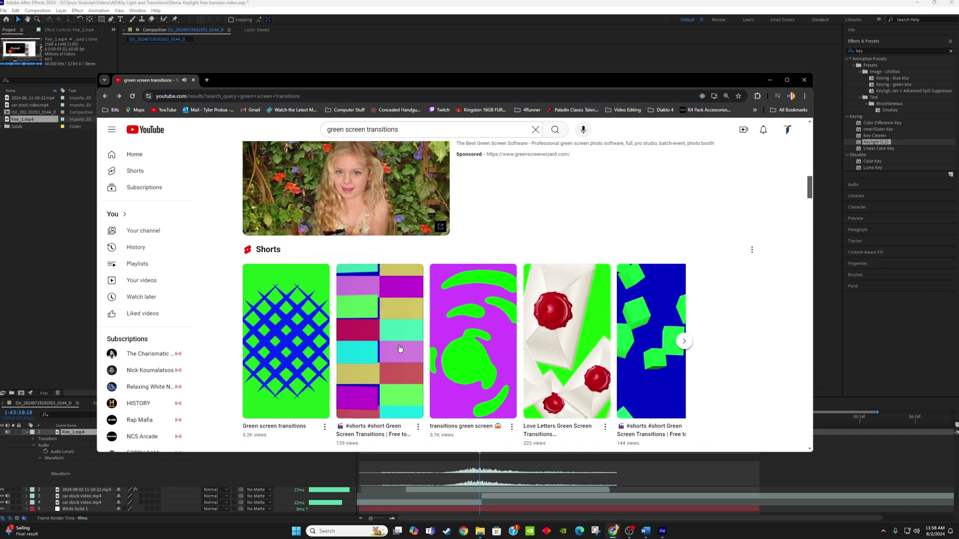
left_click(370, 349)
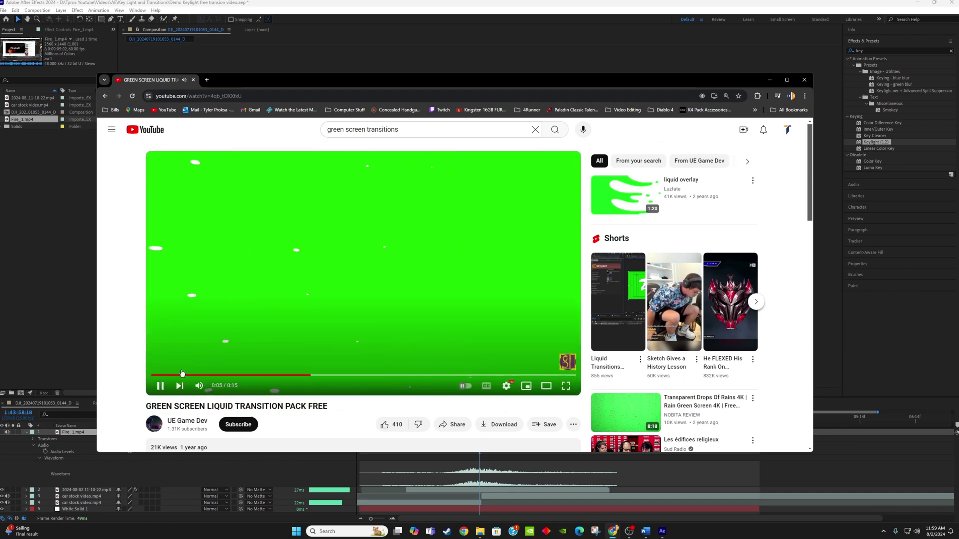
left_click(158, 385)
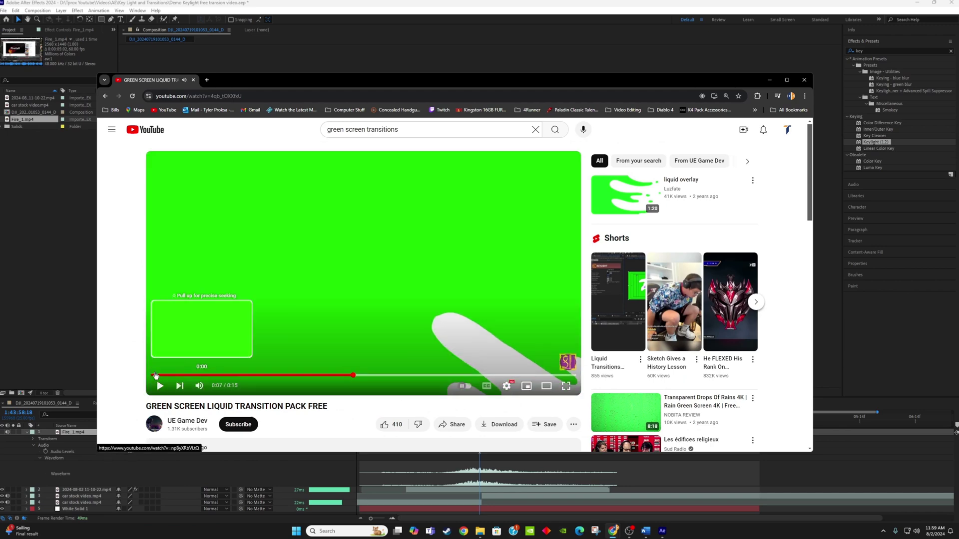
left_click(152, 375)
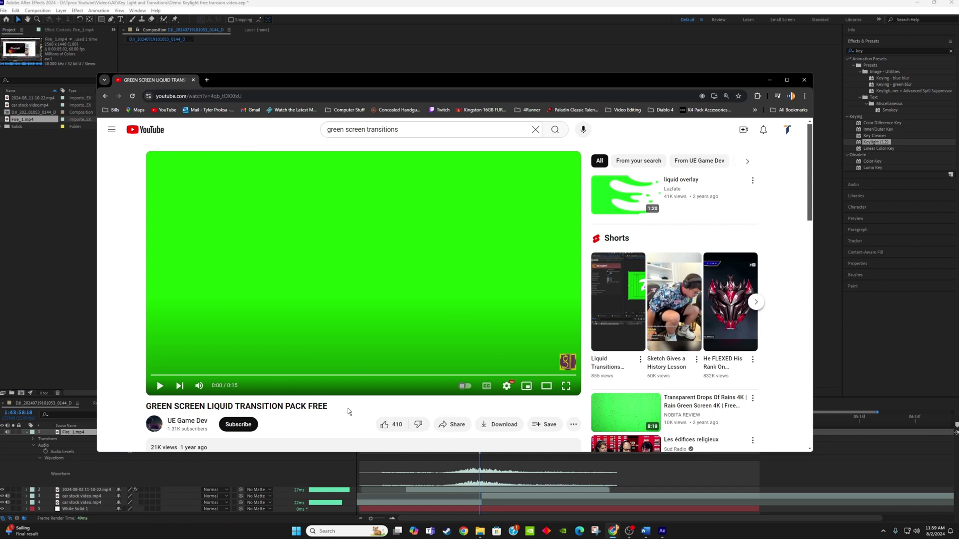
- Return to After Effects and scrub to the keyed fire frame at 1:43:58:19
left_click(21, 161)
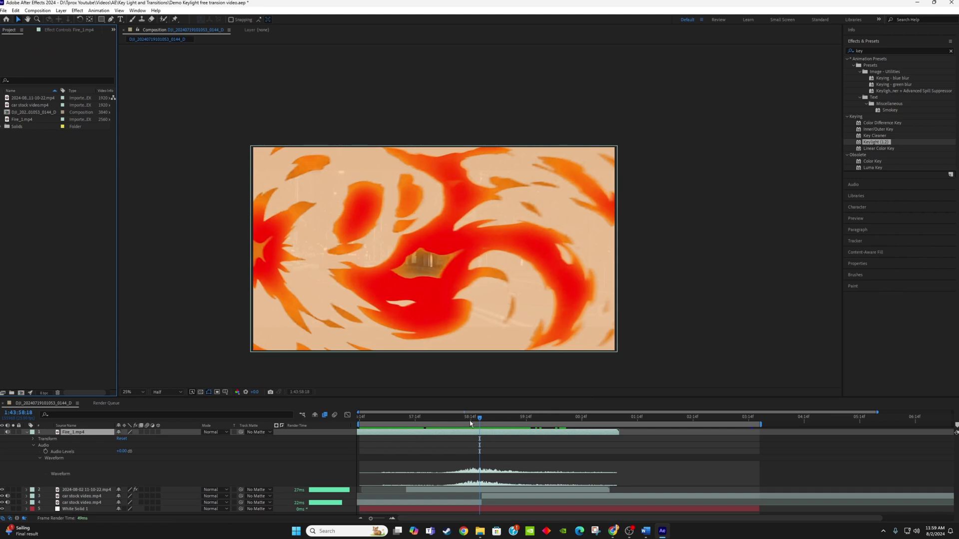
mouse_move(470, 424)
left_mouse_down()
mouse_move(407, 422)
mouse_move(482, 428)
left_mouse_up()
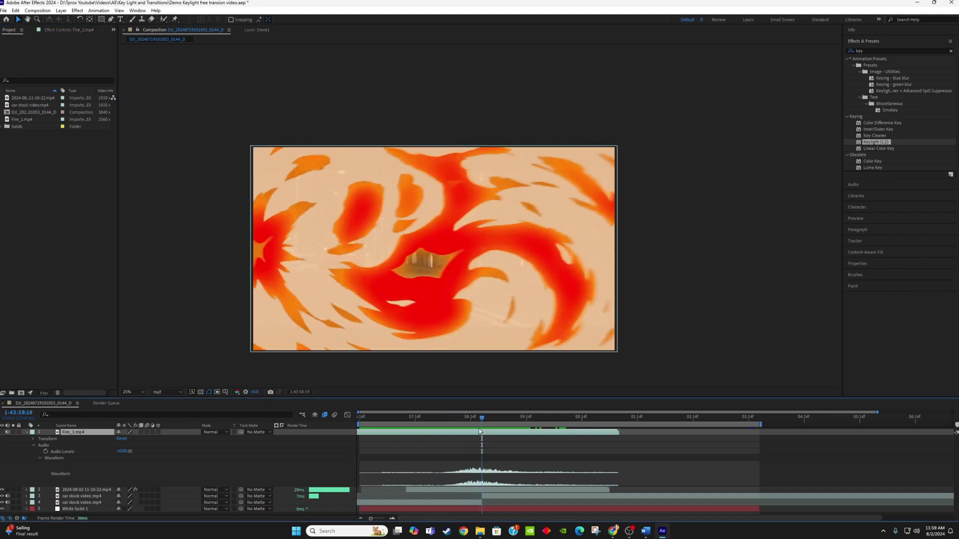